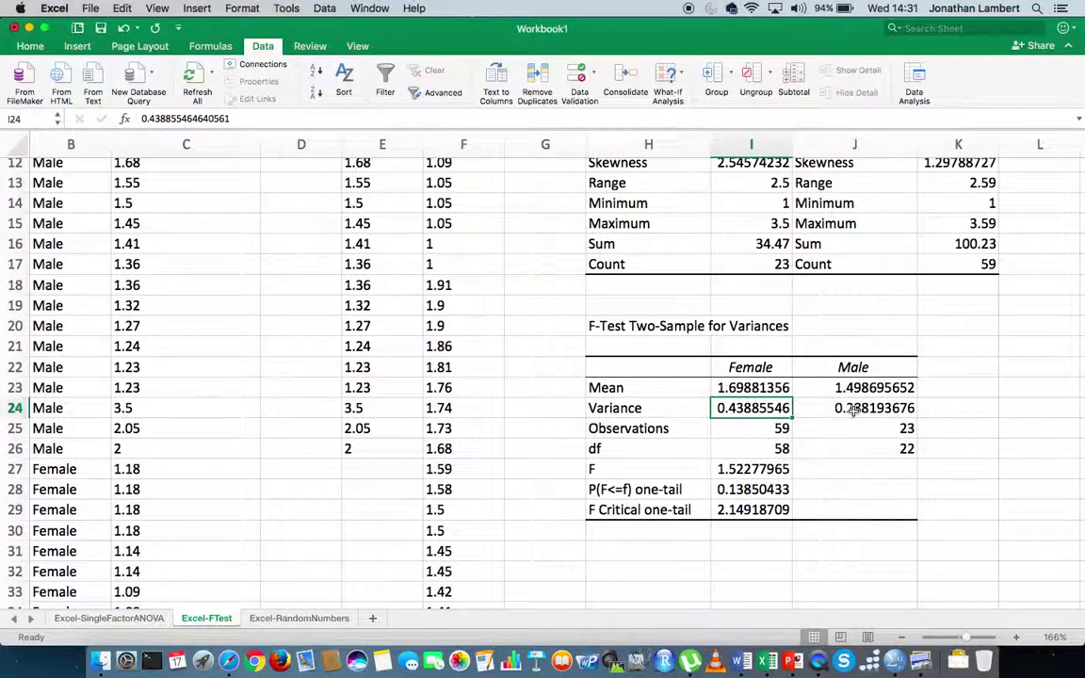
- Review the first table's Female and Male variances, observation counts and degrees of freedom
{"action": "left_click", "coordinate": [850, 409]}
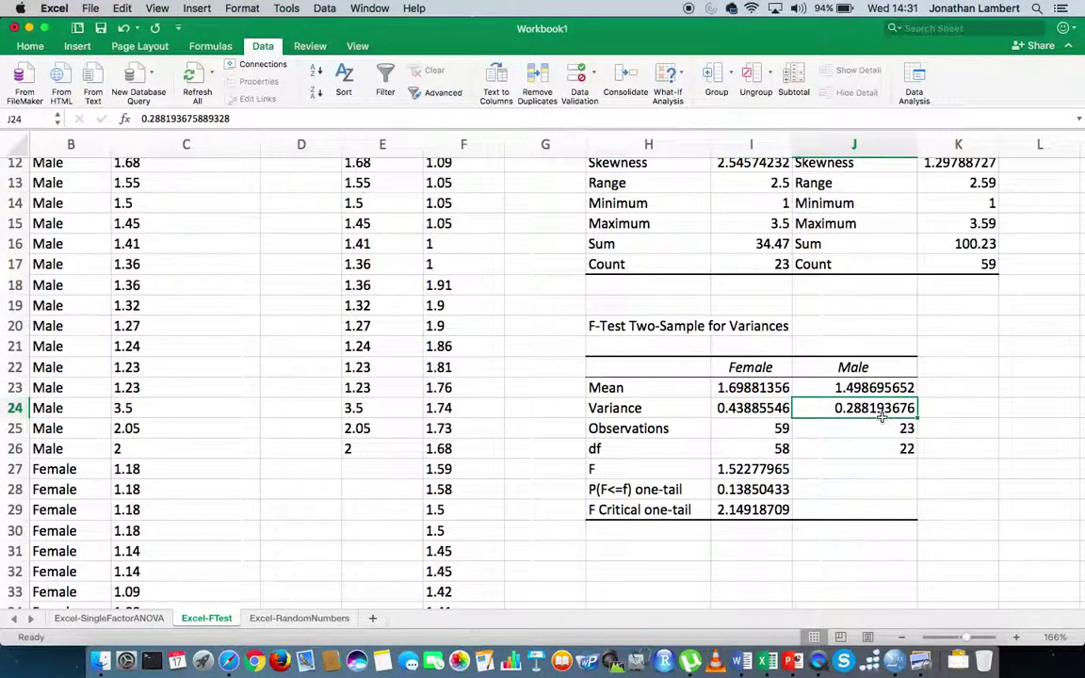
{"action": "left_click", "coordinate": [758, 430]}
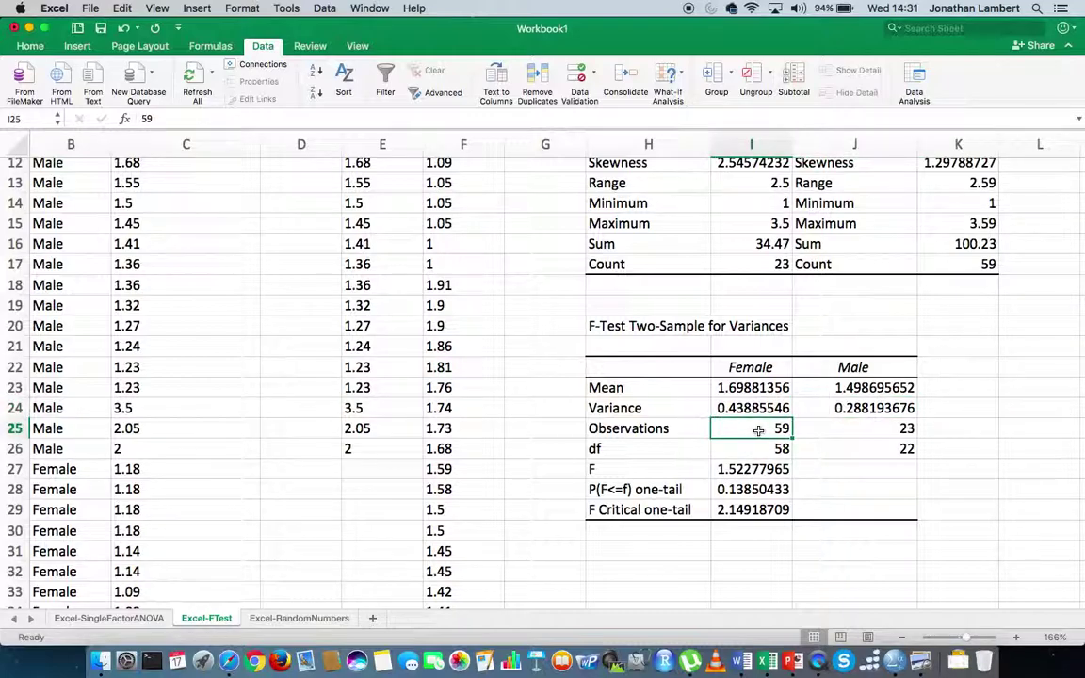
{"action": "left_click", "coordinate": [855, 432]}
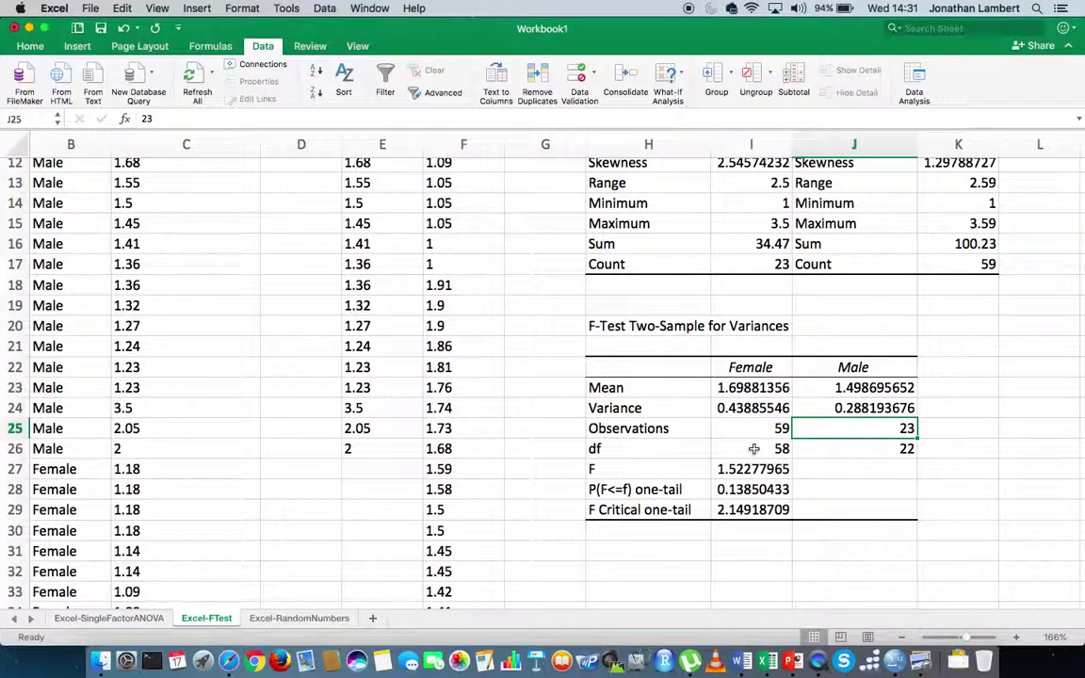
{"action": "left_click", "coordinate": [753, 449]}
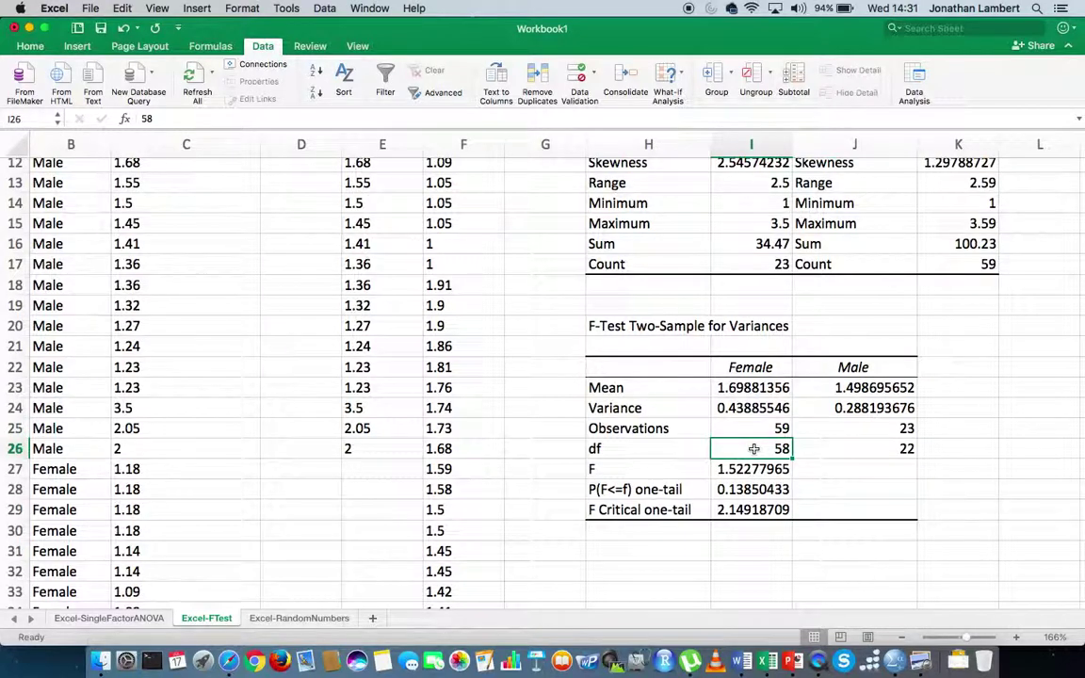
{"action": "left_click", "coordinate": [876, 450]}
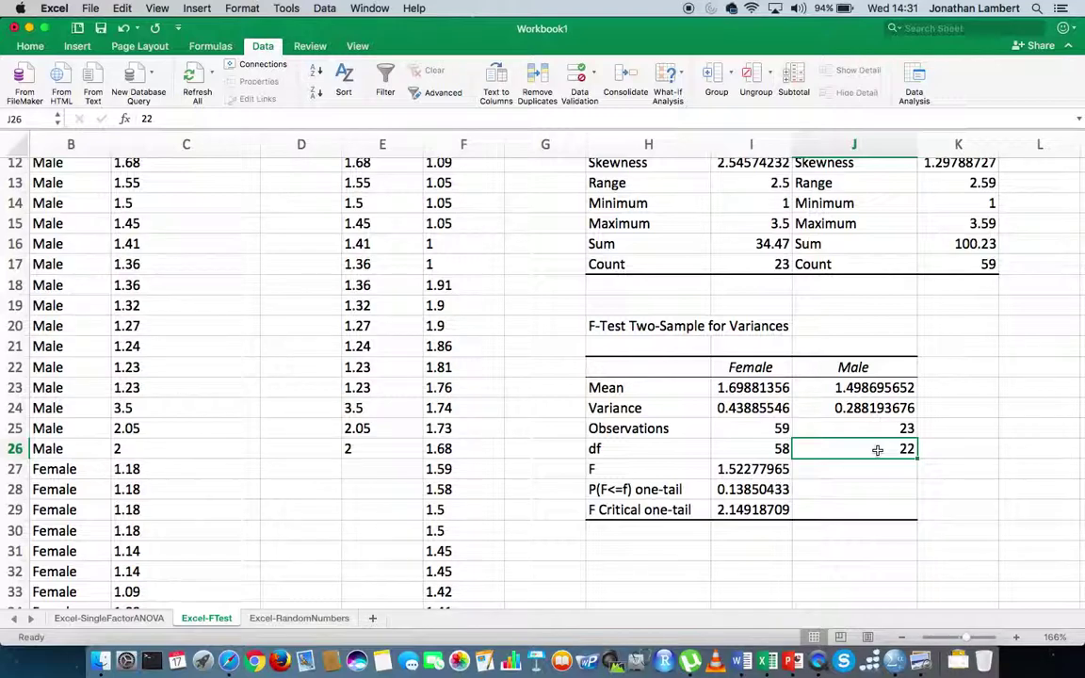
{"action": "left_click", "coordinate": [780, 449]}
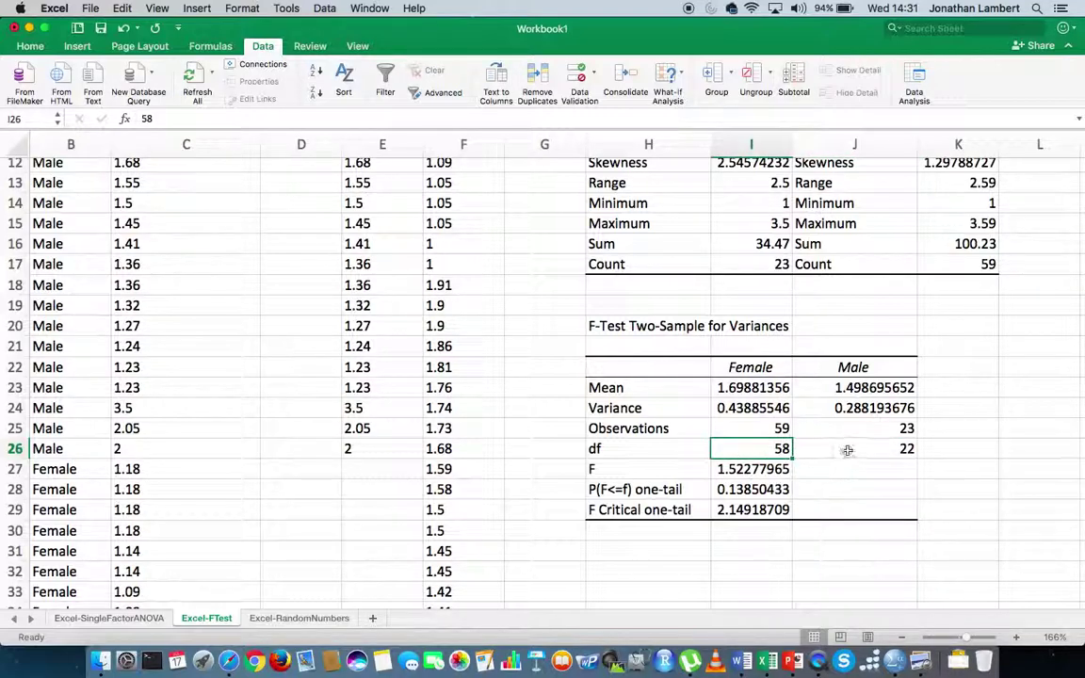
{"action": "left_click", "coordinate": [847, 450]}
{"action": "left_click", "coordinate": [753, 471]}
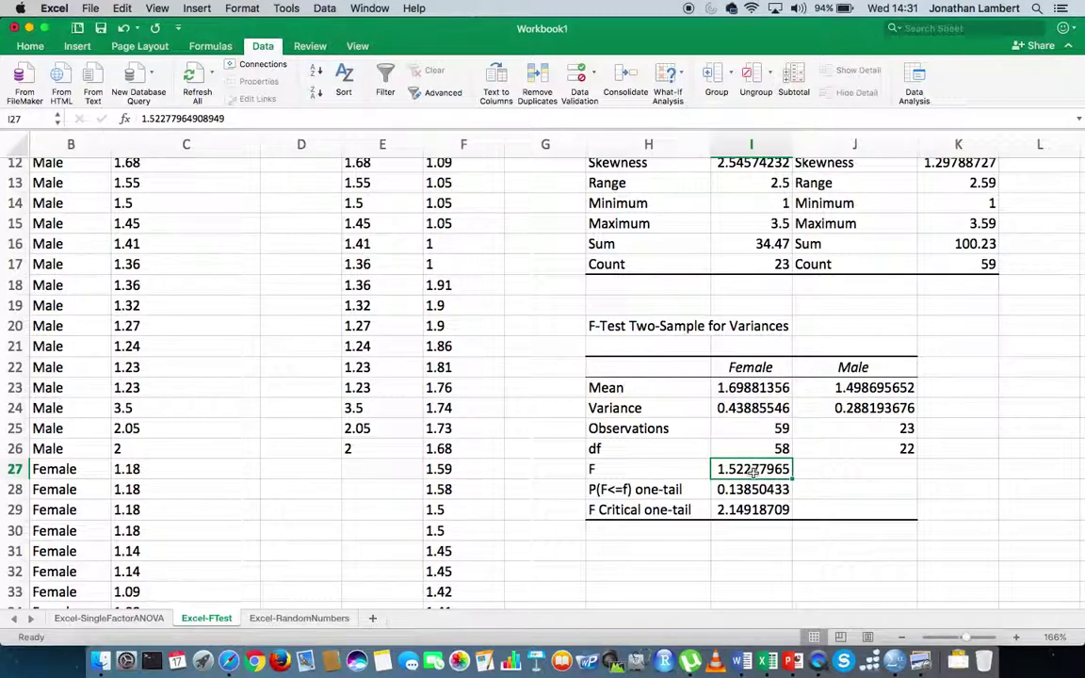
{"action": "left_click", "coordinate": [756, 407]}
{"action": "left_click", "coordinate": [832, 407]}
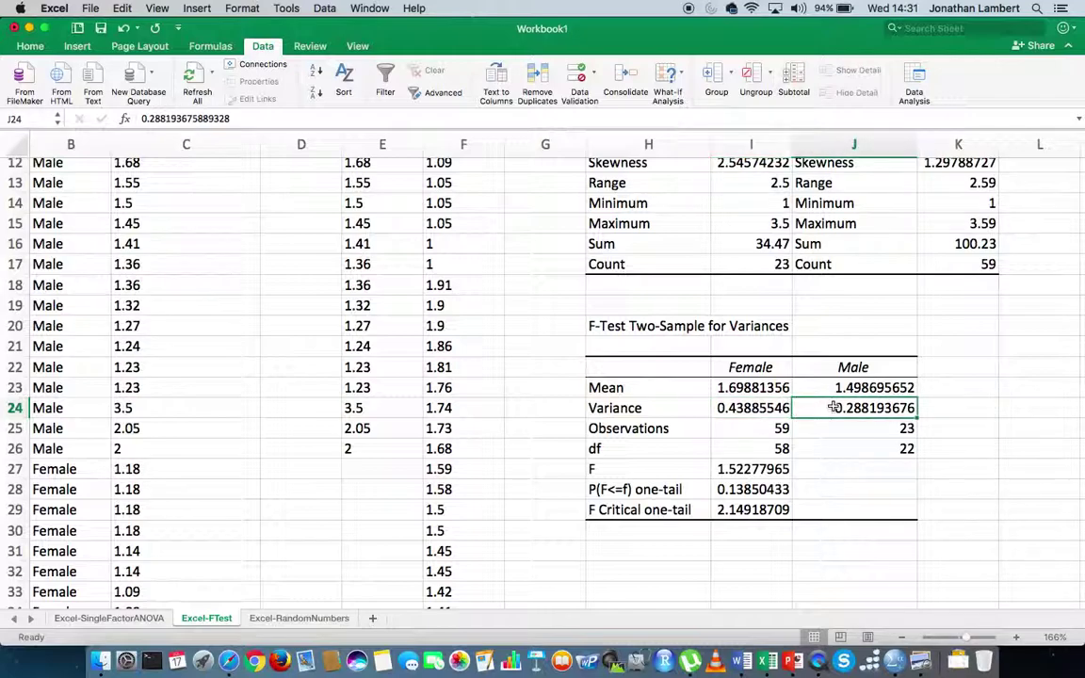
{"action": "left_click", "coordinate": [753, 469]}
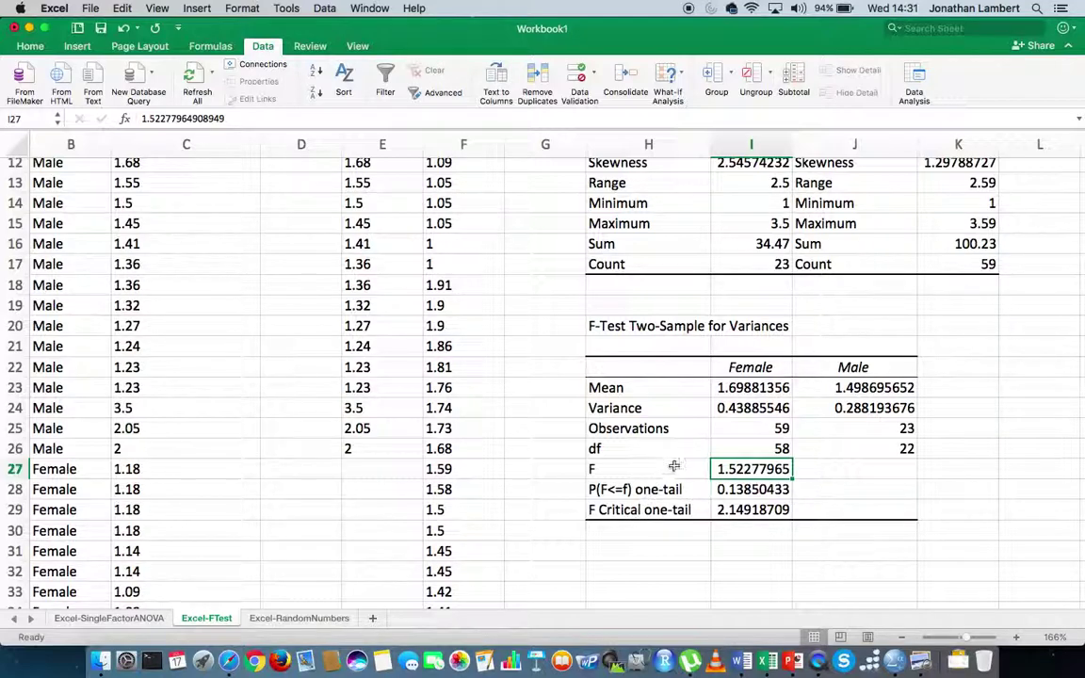
- Point out the first table's F statistic and its F Critical one-tail value
{"action": "double_click", "coordinate": [671, 470]}
{"action": "key", "text": "Tab"}
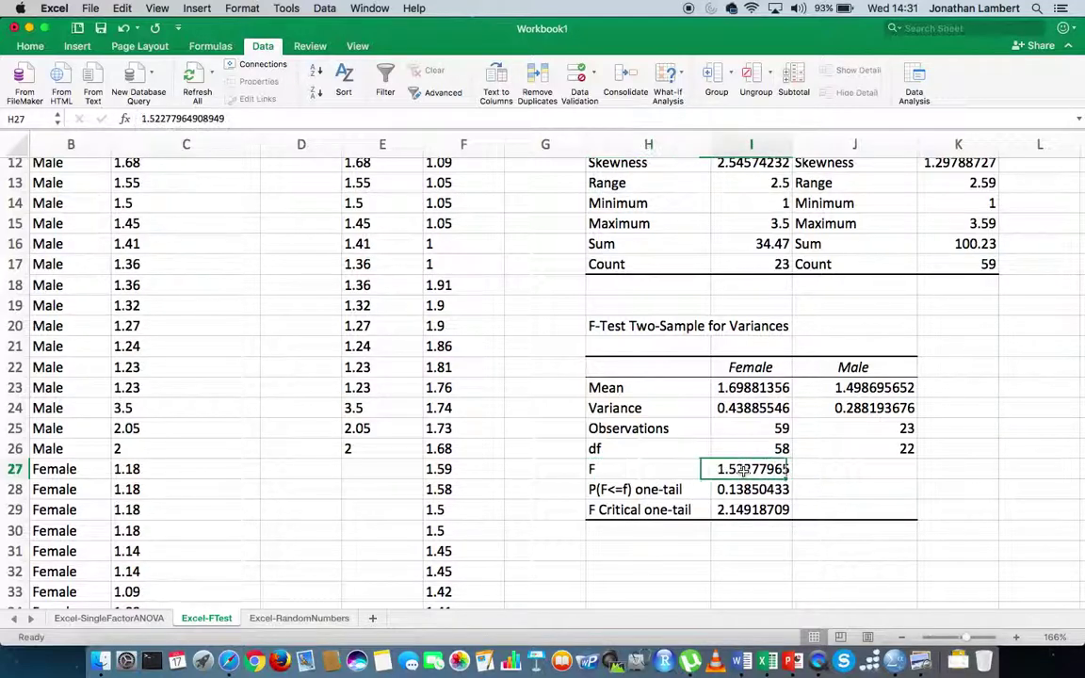
{"action": "left_click", "coordinate": [670, 469]}
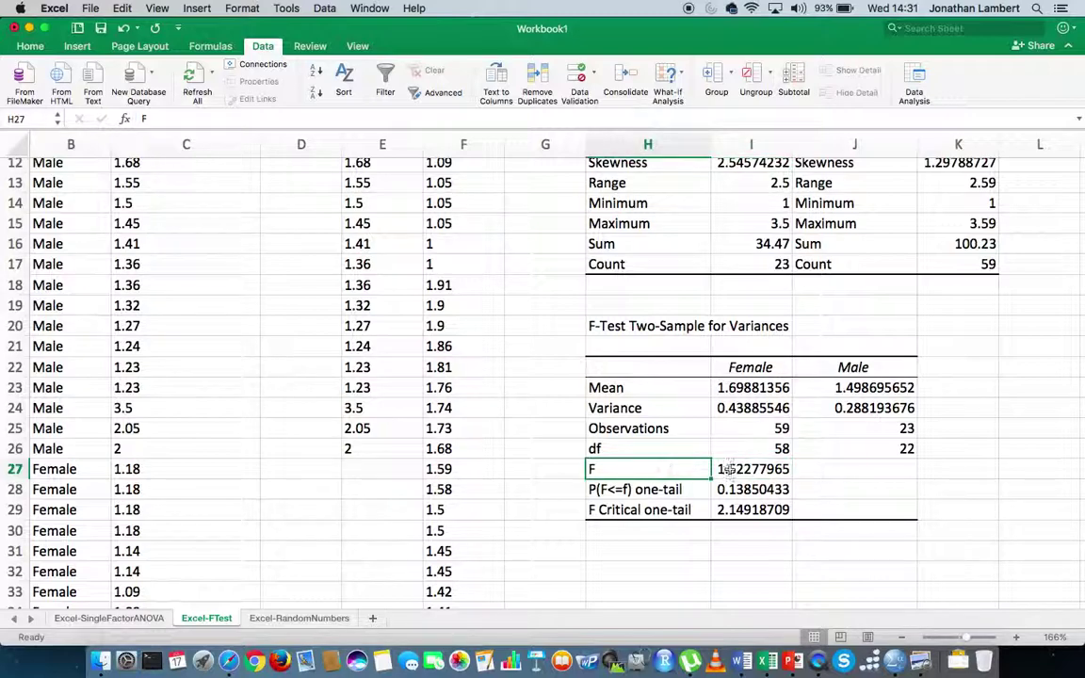
{"action": "left_click", "coordinate": [731, 468]}
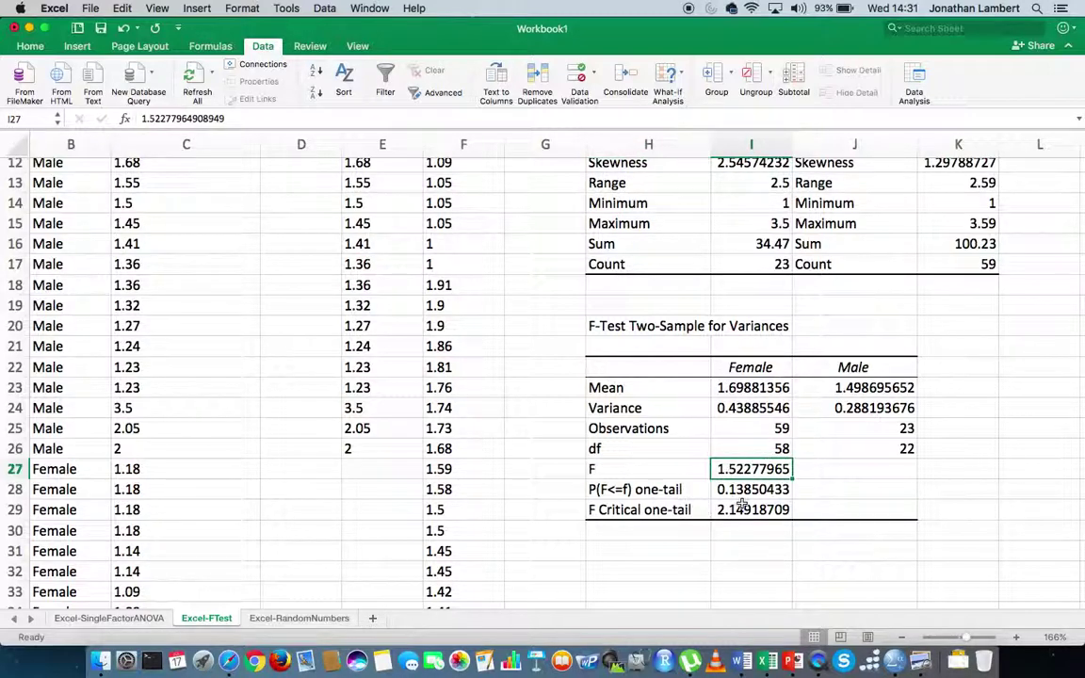
{"action": "left_click", "coordinate": [742, 509]}
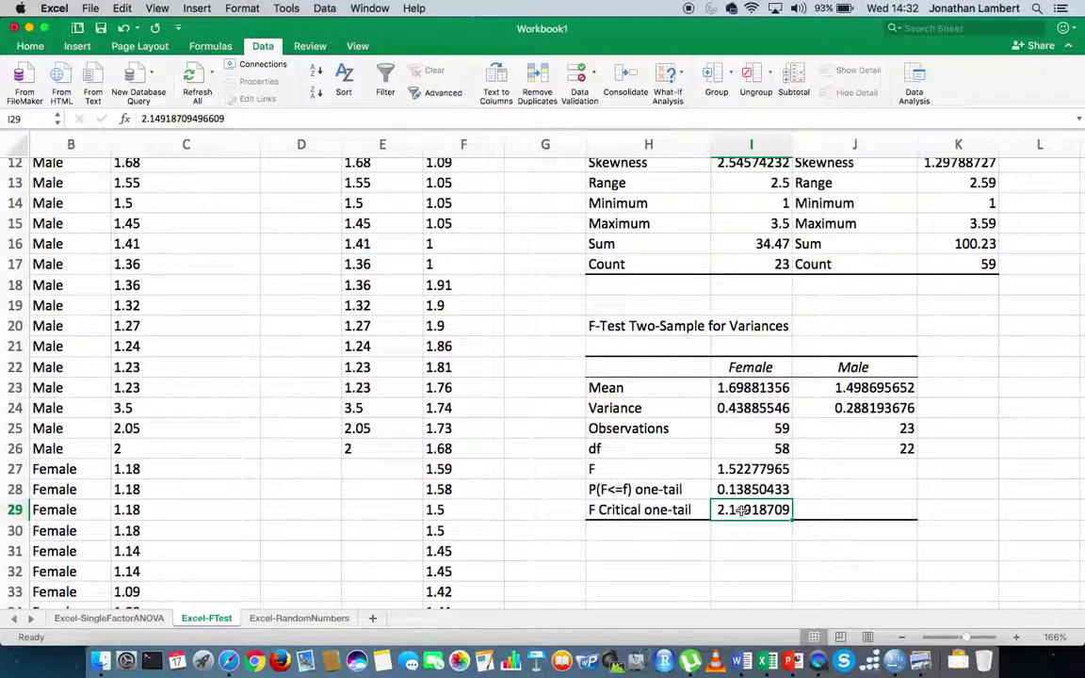
{"action": "left_click", "coordinate": [625, 473]}
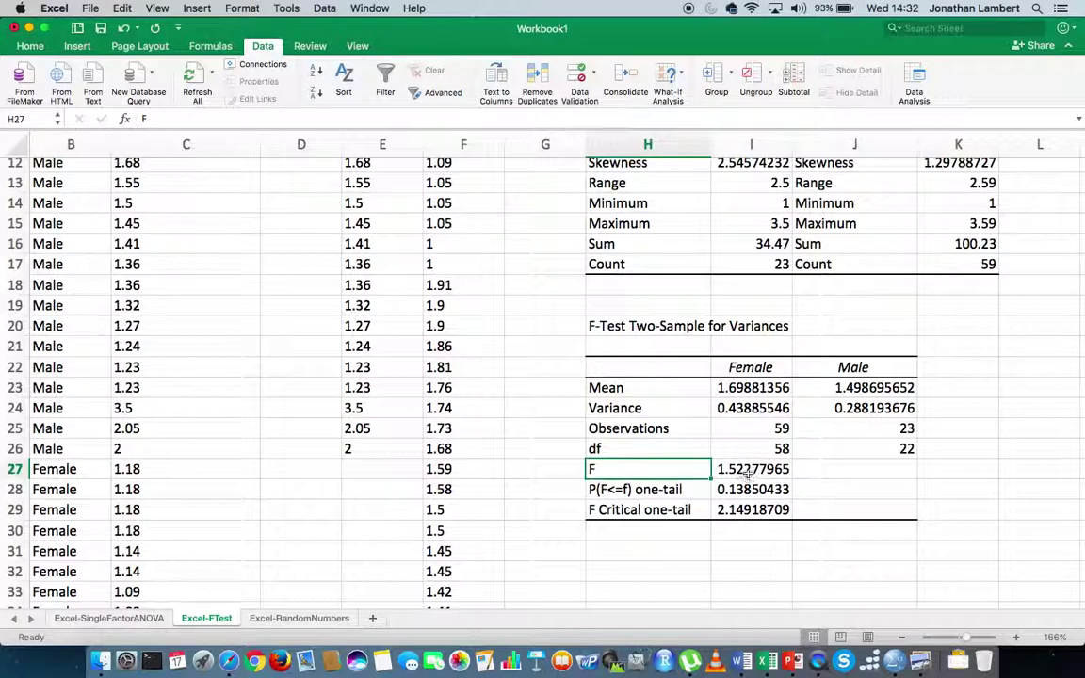
{"action": "left_click", "coordinate": [748, 473]}
{"action": "left_click", "coordinate": [630, 513]}
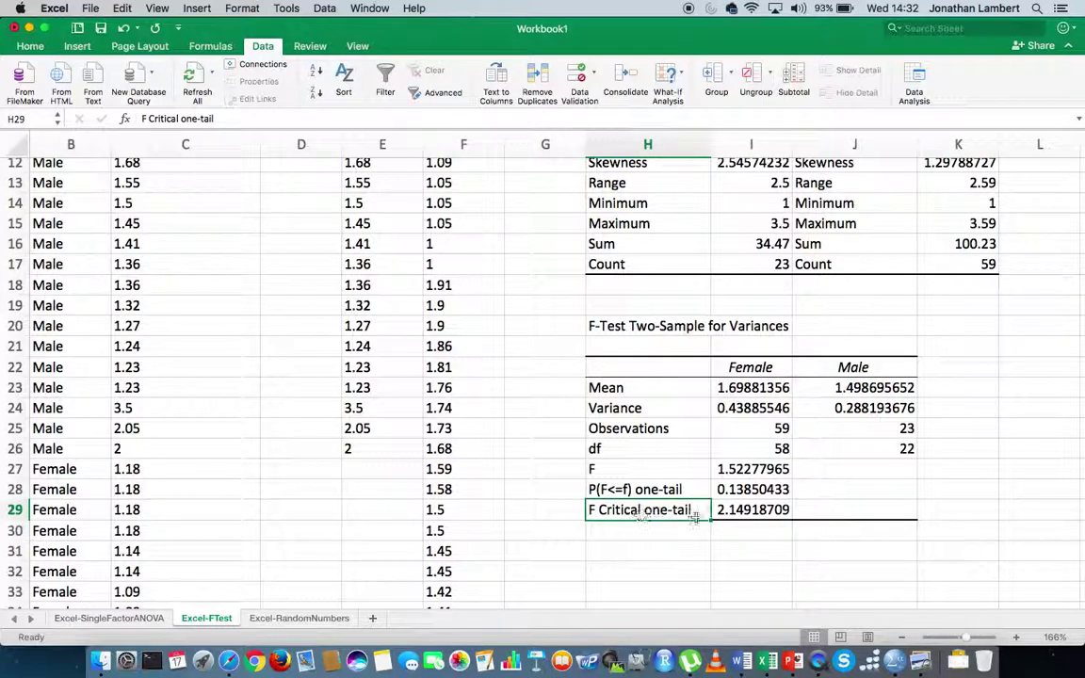
{"action": "left_click", "coordinate": [756, 509]}
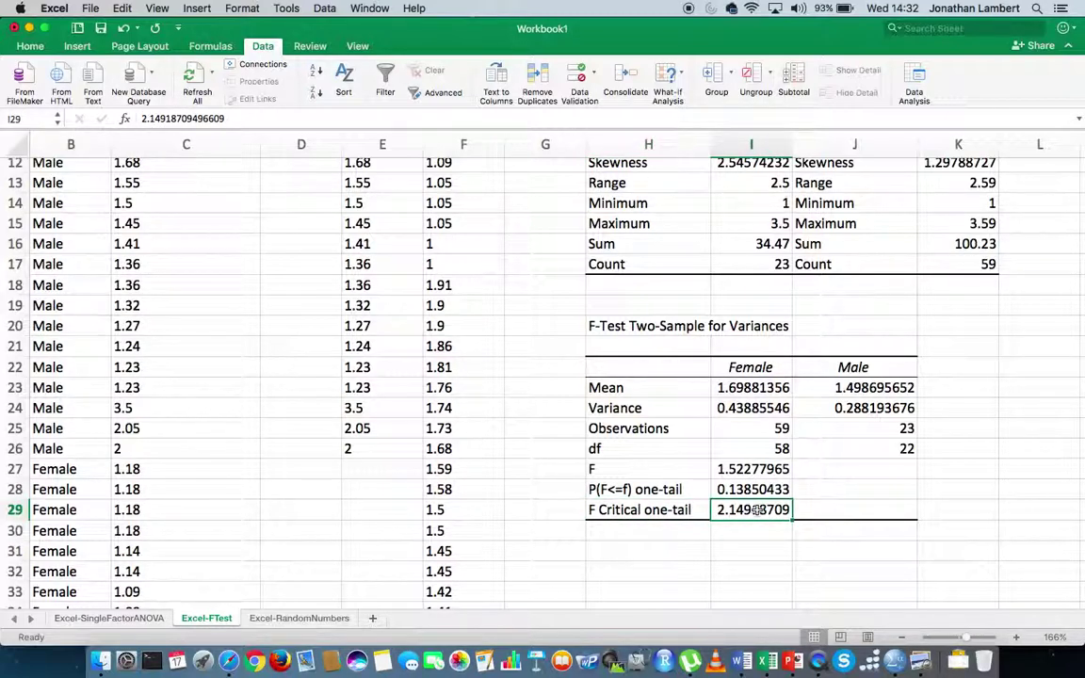
- Check the one-tail P value and highlight the F and F Critical one-tail rows
{"action": "key", "text": "Up"}
{"action": "key", "text": "Up"}
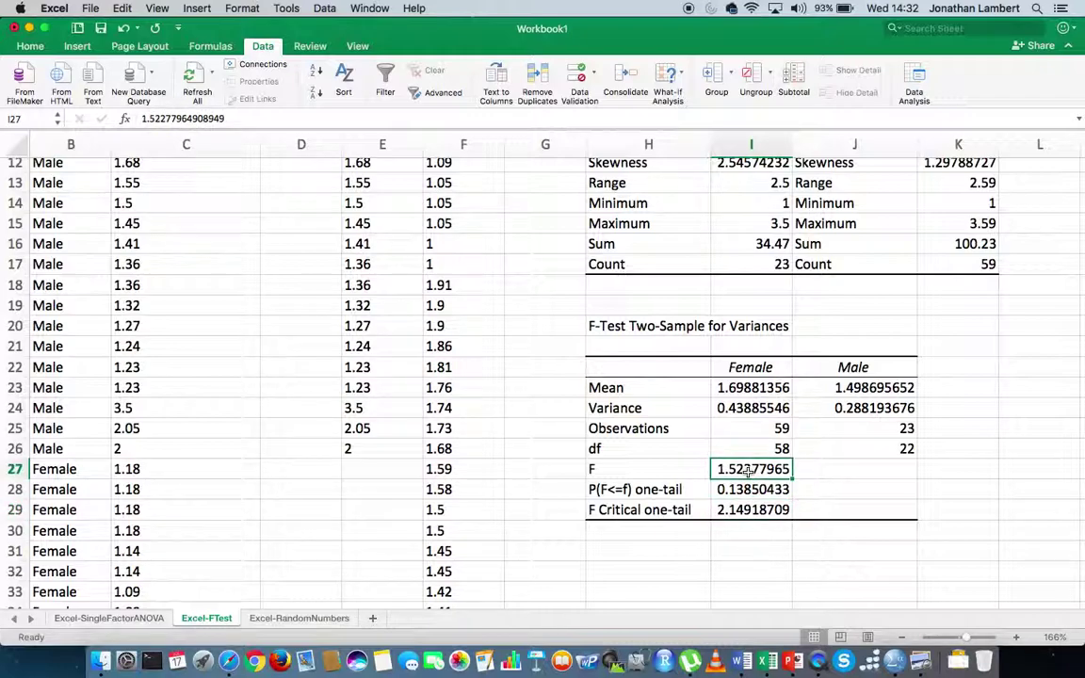
{"action": "left_click", "coordinate": [751, 510]}
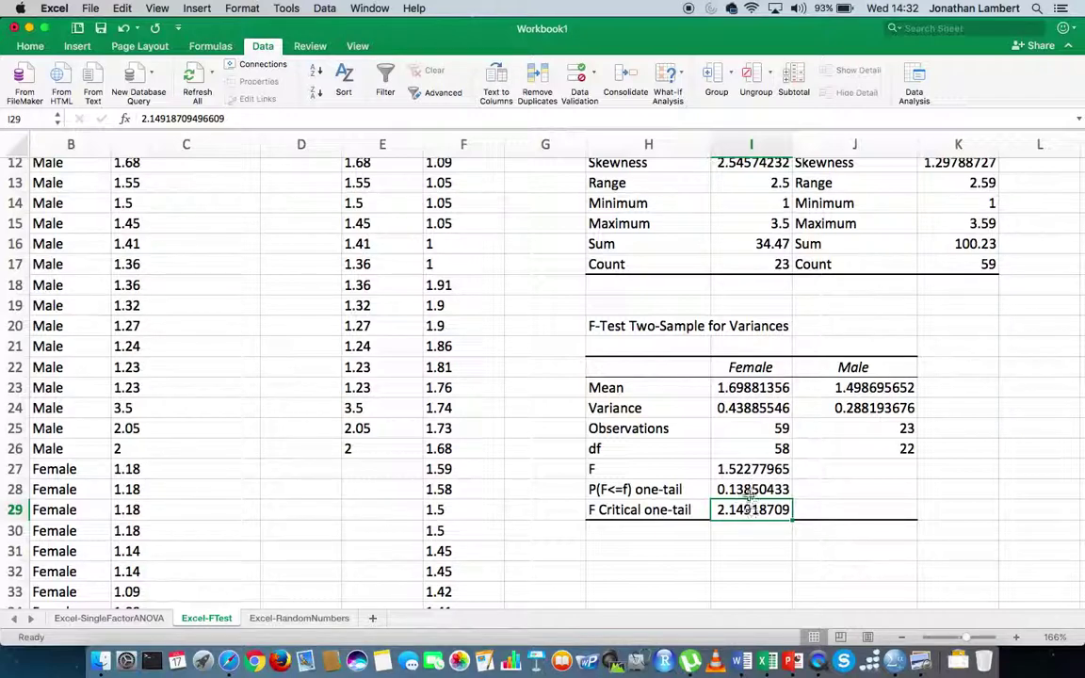
{"action": "left_click", "coordinate": [767, 490]}
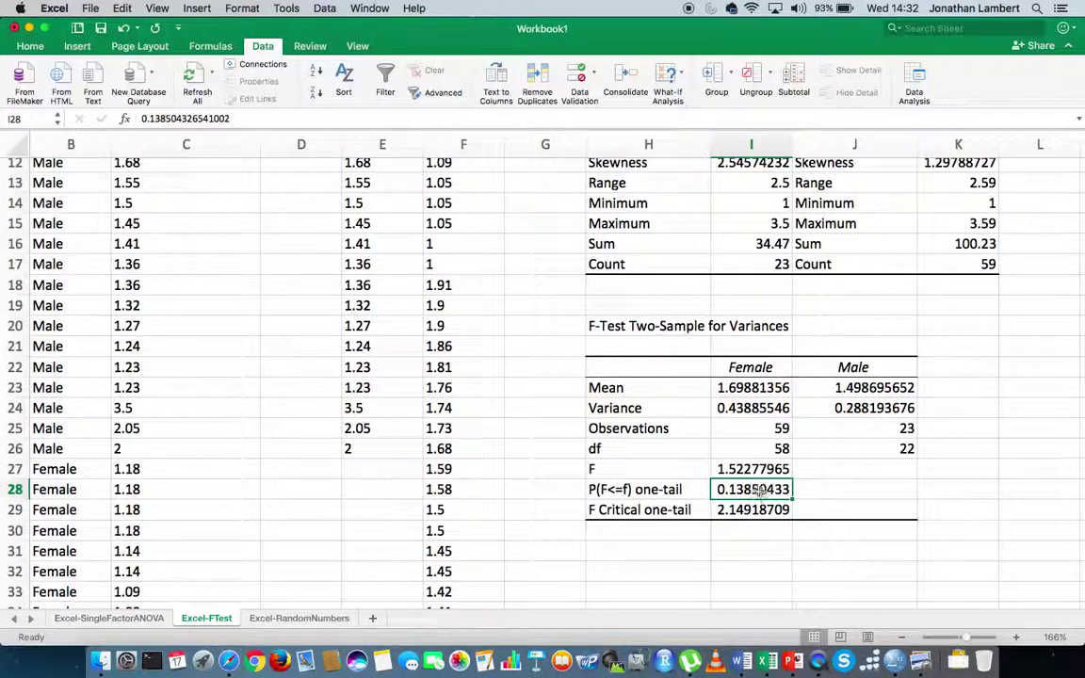
{"action": "key", "text": "Up"}
{"action": "left_click_drag", "start_coordinate": [659, 470], "coordinate": [744, 469]}
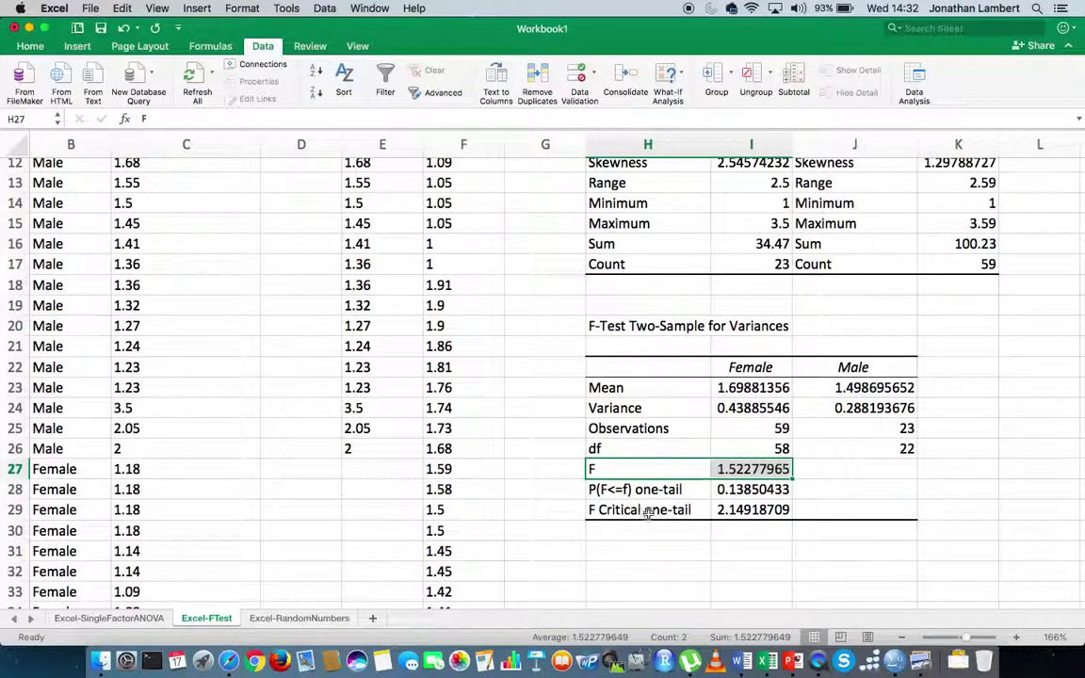
{"action": "left_click_drag", "start_coordinate": [648, 509], "coordinate": [749, 509]}
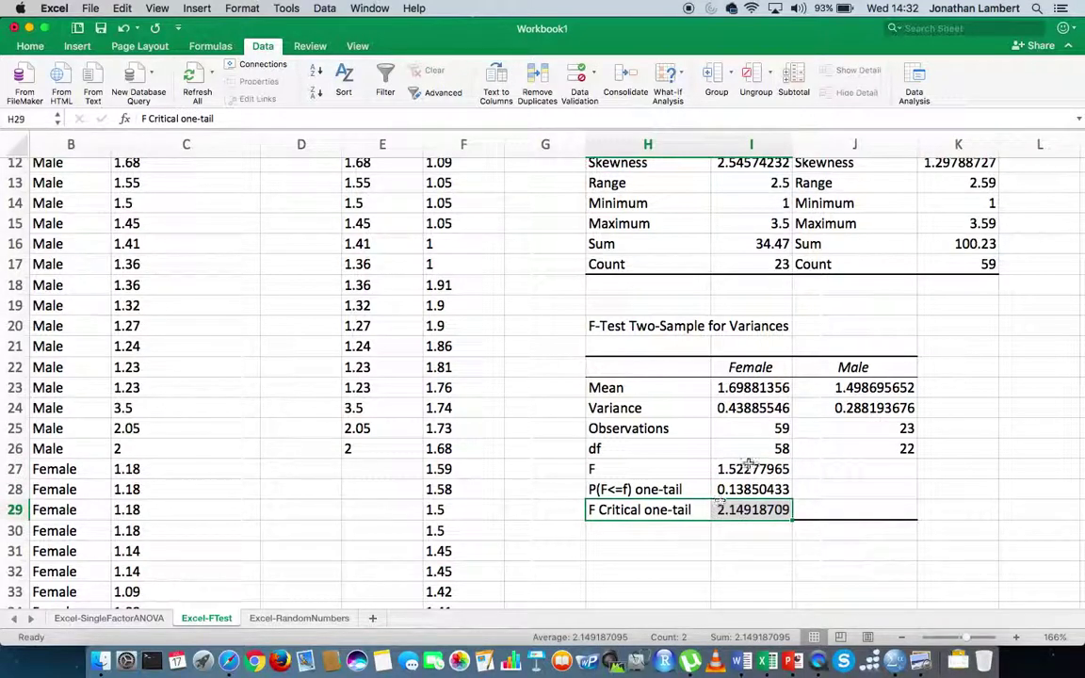
{"action": "left_click", "coordinate": [759, 513]}
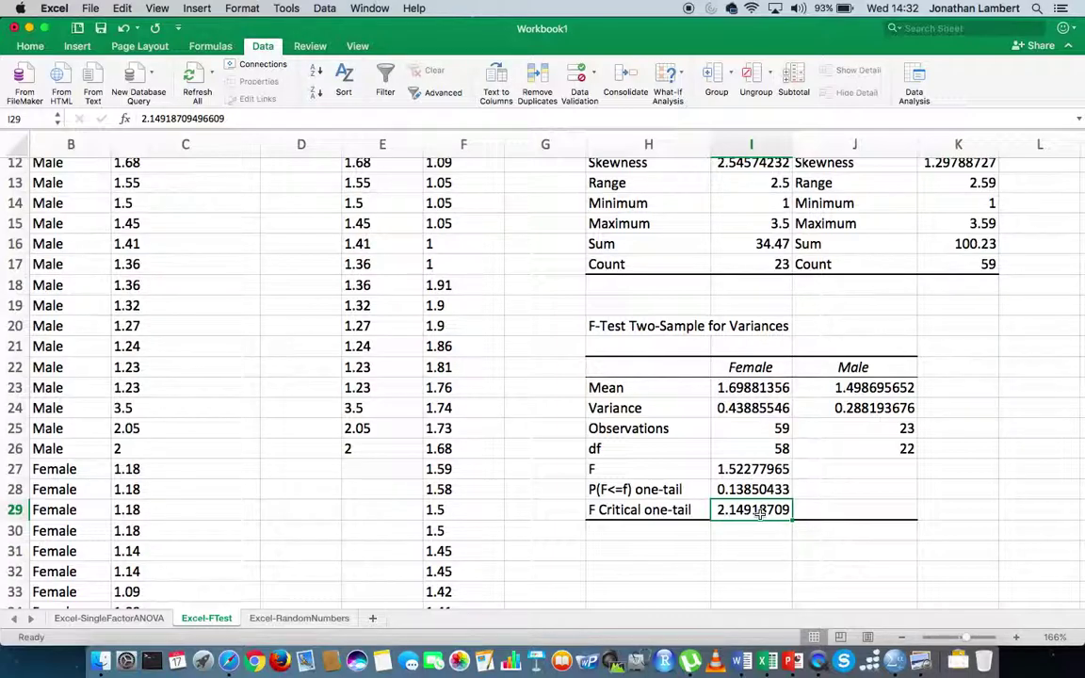
- Launch F-Test Two-Sample for Variances from the Data Analysis tools
{"action": "scroll", "coordinate": [759, 513], "scroll_direction": "up", "scroll_amount": 5}
{"action": "scroll", "coordinate": [759, 513], "scroll_direction": "up", "scroll_amount": 2}
{"action": "scroll", "coordinate": [758, 513], "scroll_direction": "up", "scroll_amount": 4}
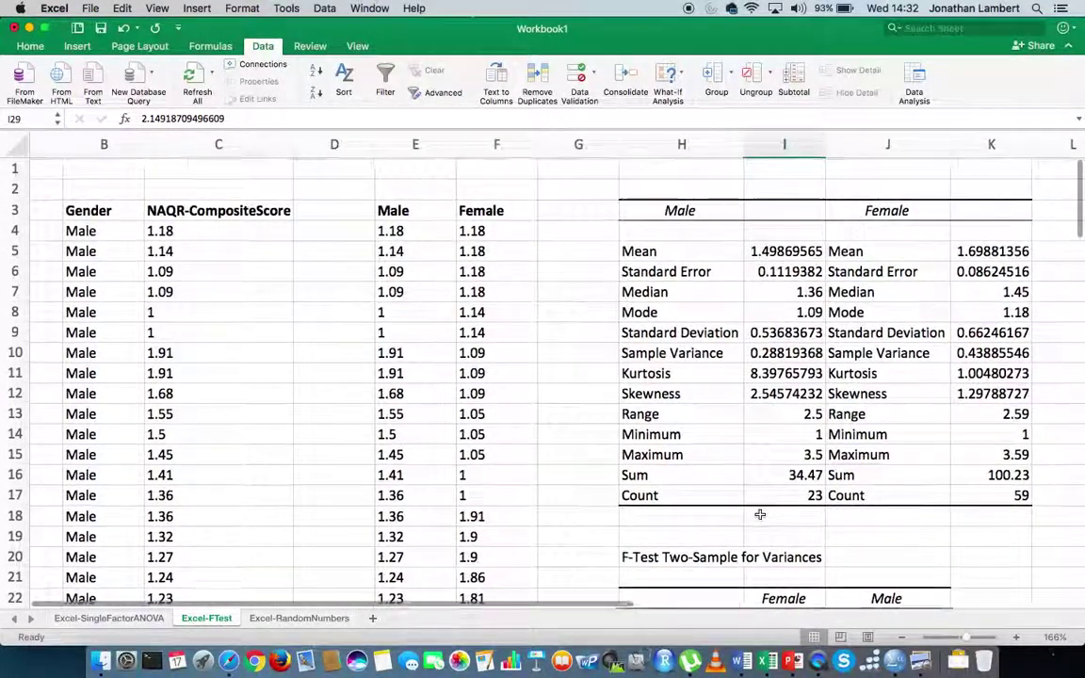
{"action": "scroll", "coordinate": [759, 513], "scroll_direction": "down", "scroll_amount": 7}
{"action": "scroll", "coordinate": [759, 513], "scroll_direction": "up", "scroll_amount": 4}
{"action": "scroll", "coordinate": [759, 513], "scroll_direction": "down", "scroll_amount": 7}
{"action": "scroll", "coordinate": [759, 513], "scroll_direction": "down", "scroll_amount": 1}
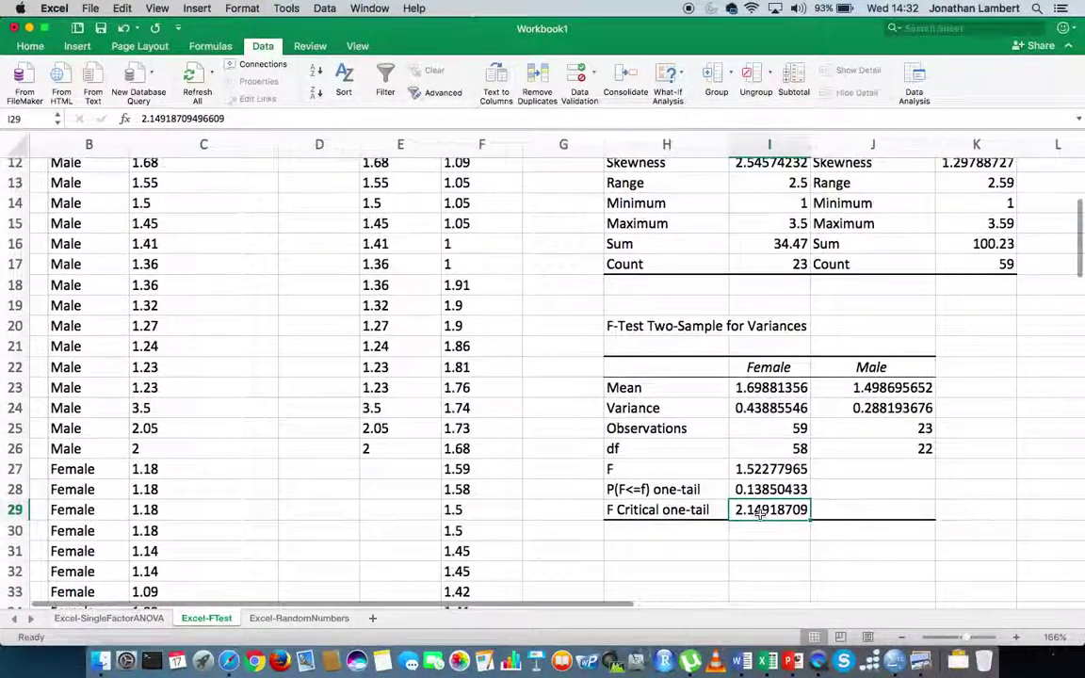
{"action": "left_click", "coordinate": [913, 88]}
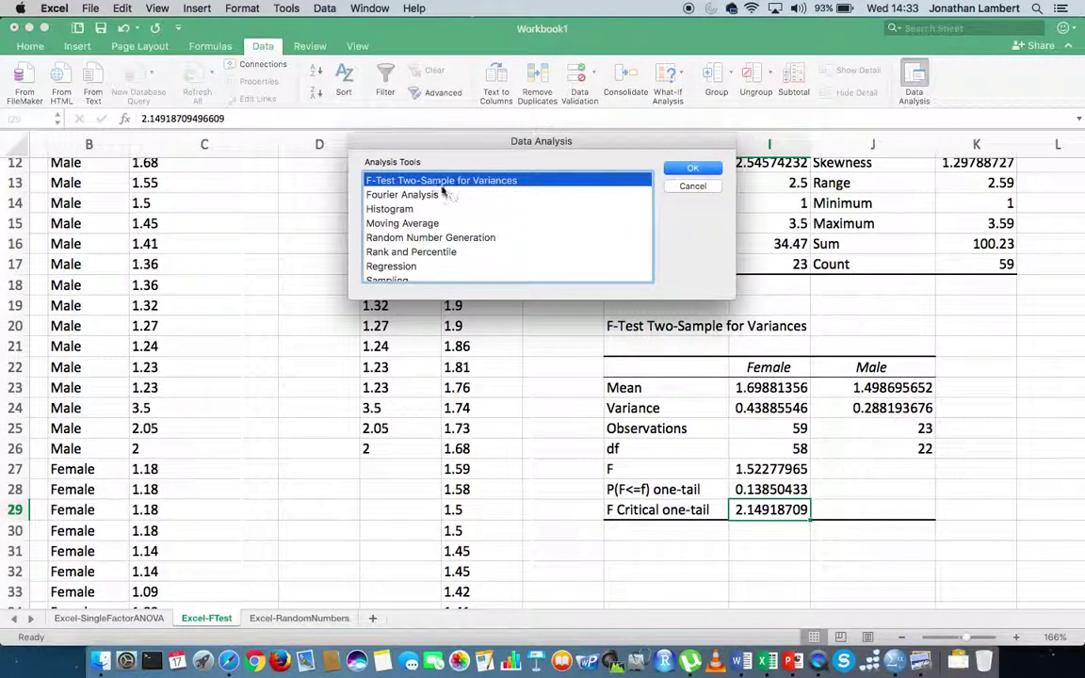
{"action": "left_click", "coordinate": [692, 168]}
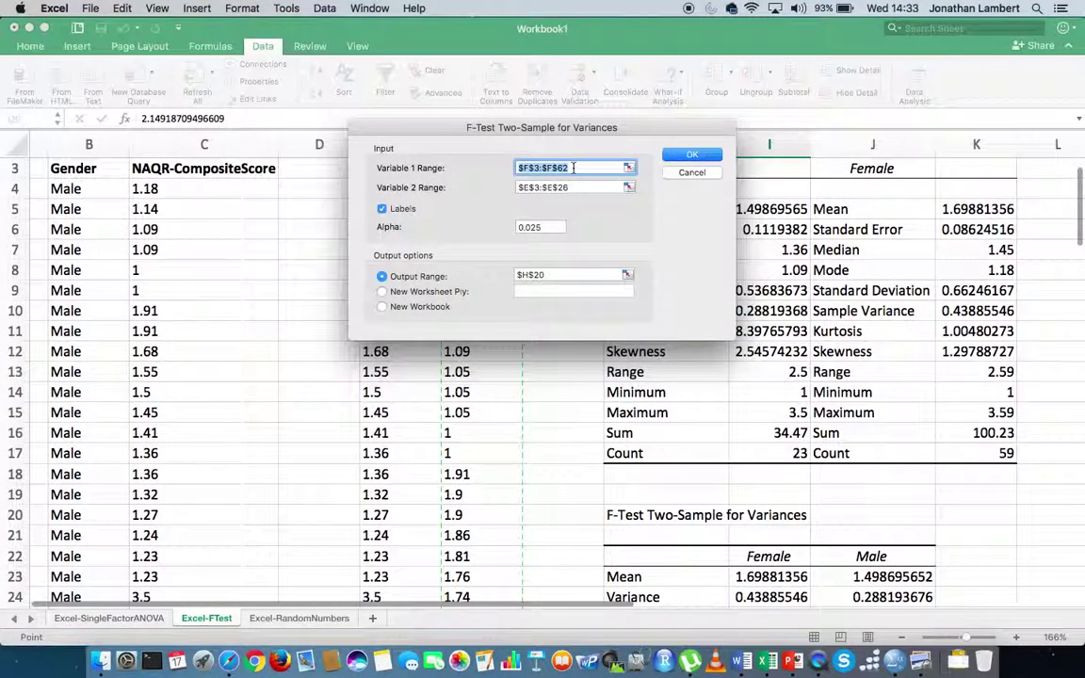
- Make the Male column $E$3:$E$26 Variable 1 and clear the Variable 2 range
{"action": "key", "text": "BackSpace"}
{"action": "key", "text": "Tab"}
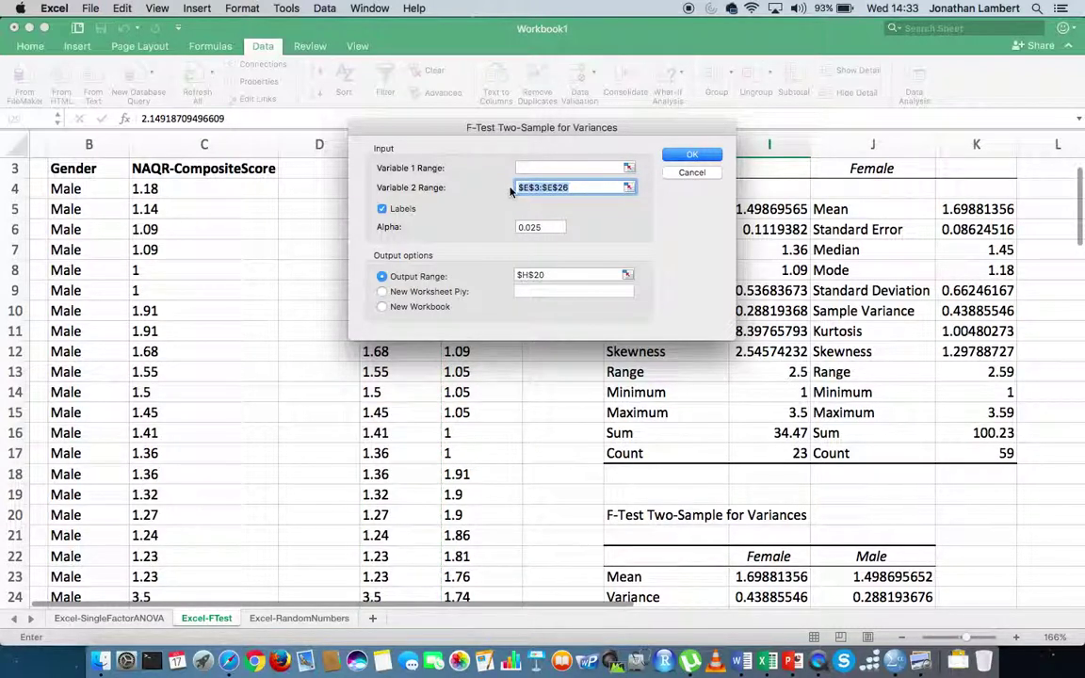
{"action": "left_click", "coordinate": [525, 169]}
{"action": "type", "text": "$E$3:$E$26"}
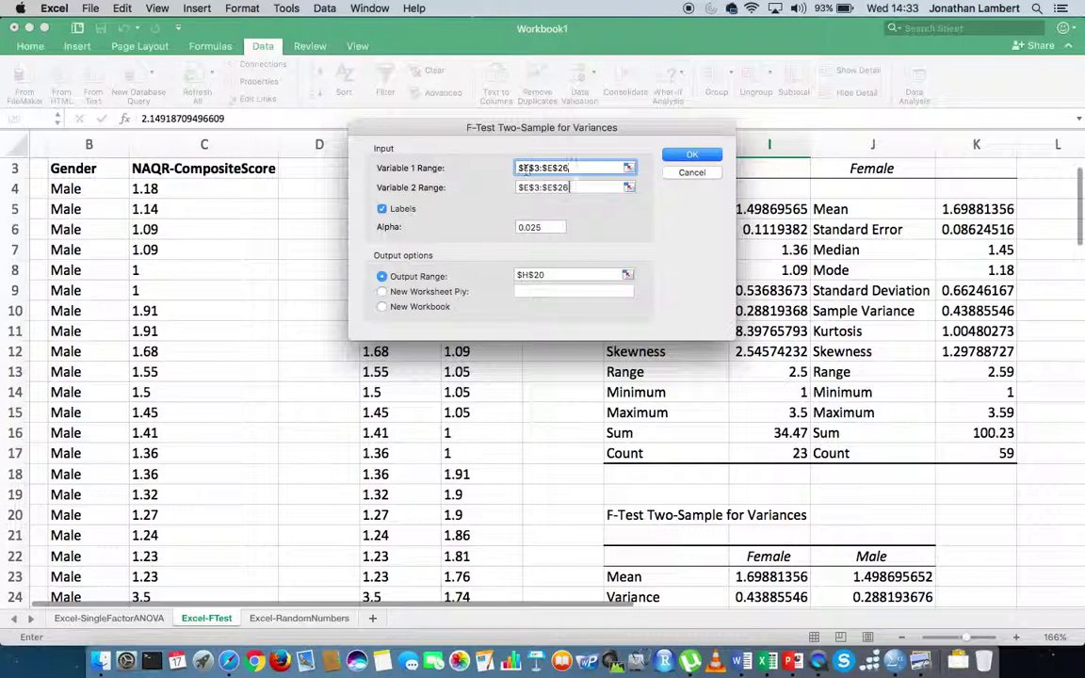
{"action": "key", "text": "Tab"}
{"action": "key", "text": "BackSpace"}
{"action": "mouse_move", "coordinate": [485, 130]}
{"action": "left_mouse_down"}
{"action": "mouse_move", "coordinate": [196, 181]}
{"action": "mouse_move", "coordinate": [175, 154]}
{"action": "left_mouse_up"}
{"action": "left_click", "coordinate": [469, 172]}
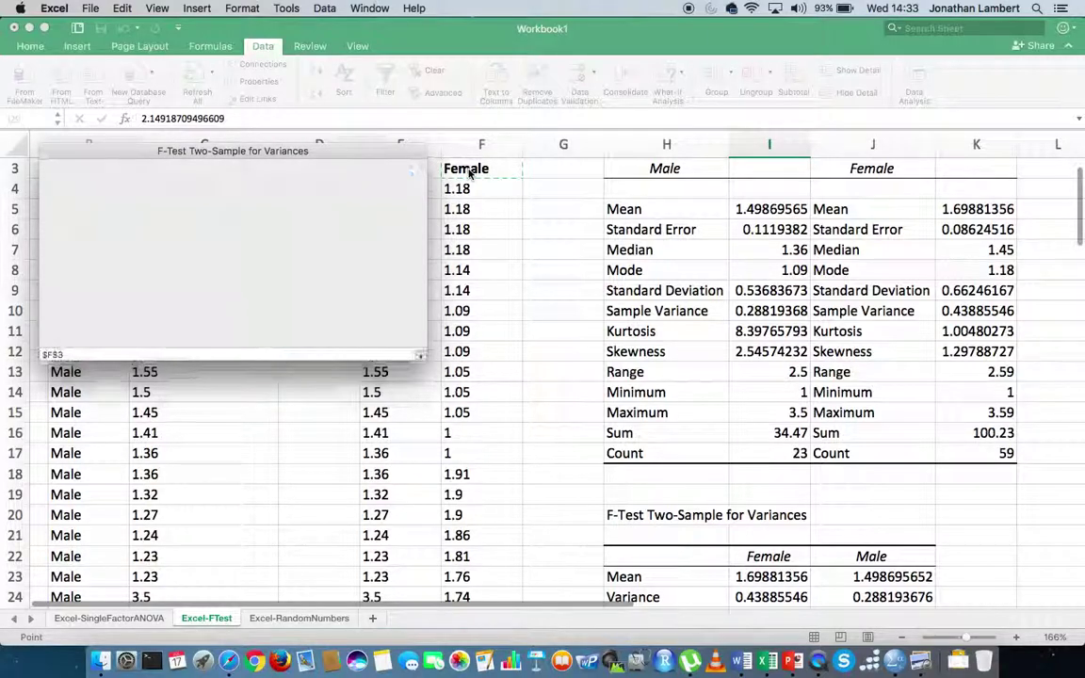
{"action": "key", "text": "Return"}
- Enter the Female column $F$3:$F$62 as Variable 2, correcting the end row
{"action": "type", "text": ":$F$47"}
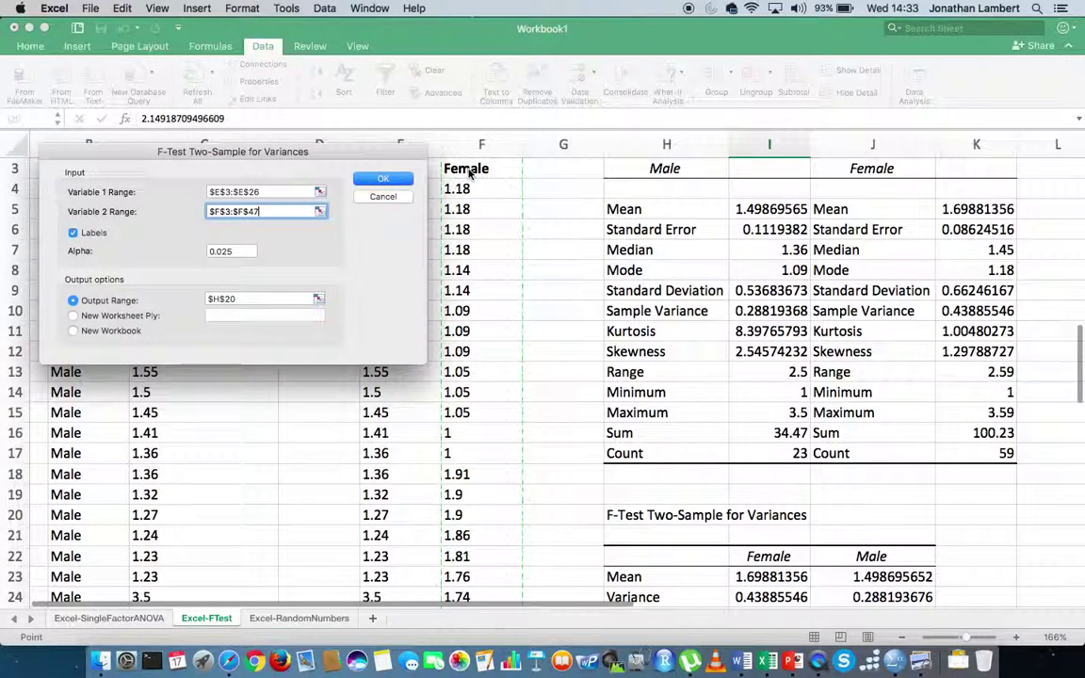
{"action": "key", "text": "BackSpace"}
{"action": "key", "text": "BackSpace"}
{"action": "type", "text": "69"}
{"action": "scroll", "coordinate": [469, 172], "scroll_direction": "down", "scroll_amount": 5}
{"action": "scroll", "coordinate": [469, 175], "scroll_direction": "down", "scroll_amount": 6}
{"action": "scroll", "coordinate": [468, 173], "scroll_direction": "down", "scroll_amount": 5}
{"action": "scroll", "coordinate": [469, 174], "scroll_direction": "down", "scroll_amount": 3}
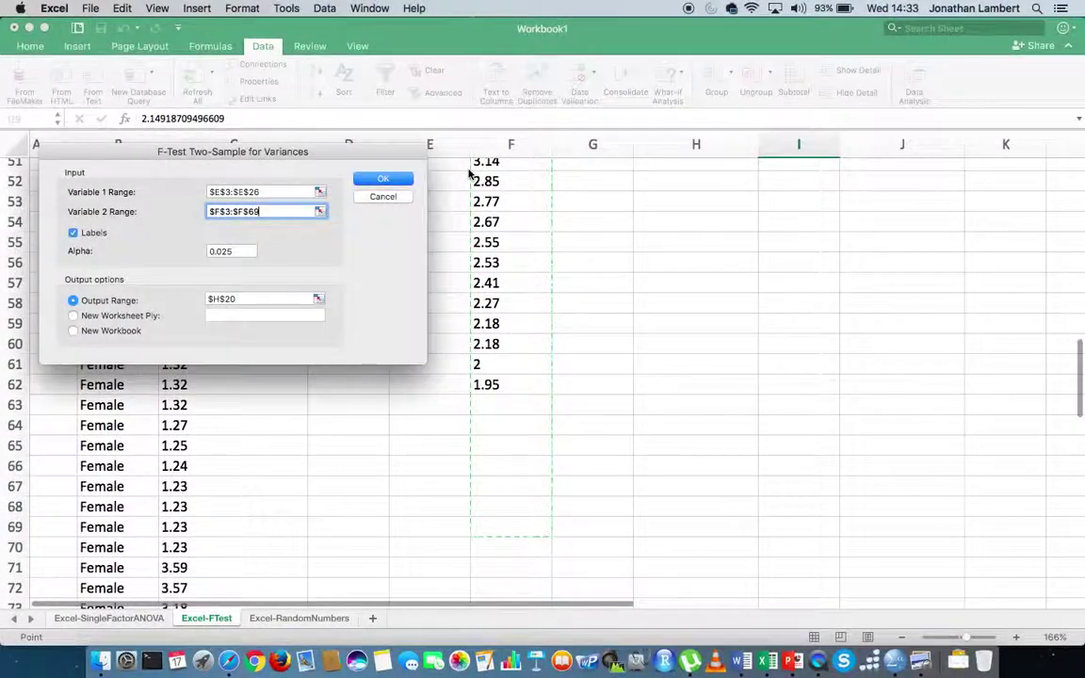
{"action": "key", "text": "BackSpace"}
{"action": "type", "text": "2"}
{"action": "scroll", "coordinate": [626, 253], "scroll_direction": "up", "scroll_amount": 10}
{"action": "scroll", "coordinate": [626, 252], "scroll_direction": "up", "scroll_amount": 3}
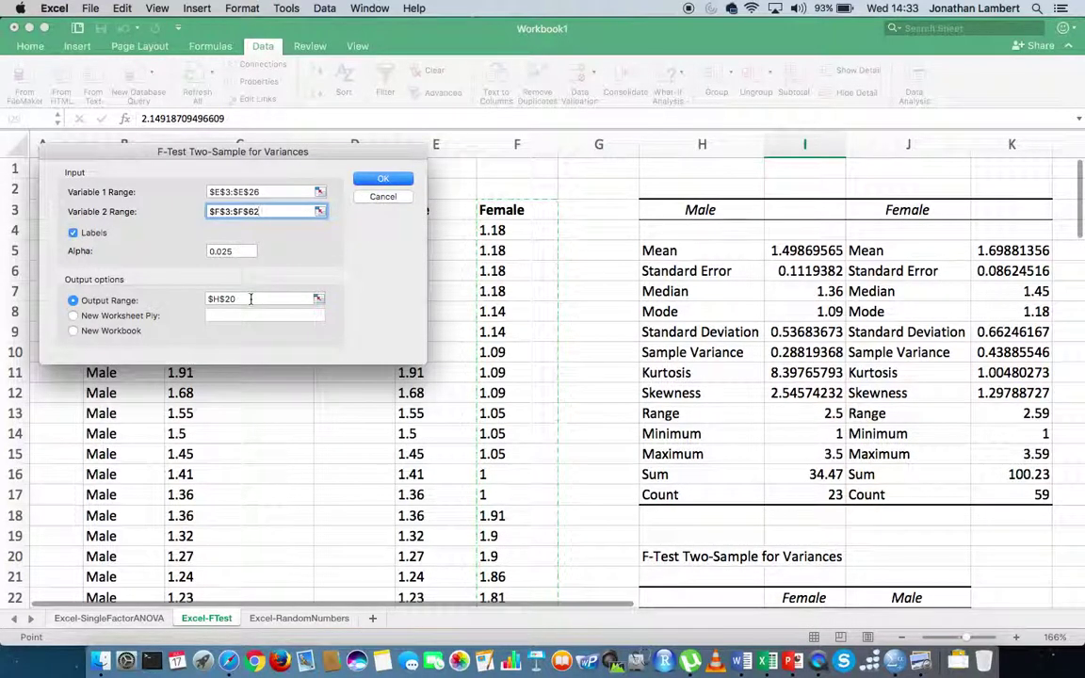
- Replace the old output range $H$20 with cell H32
{"action": "left_click", "coordinate": [251, 299]}
{"action": "key", "text": "BackSpace"}
{"action": "key", "text": "BackSpace"}
{"action": "key", "text": "BackSpace"}
{"action": "key", "text": "BackSpace"}
{"action": "key", "text": "BackSpace"}
{"action": "scroll", "coordinate": [490, 290], "scroll_direction": "down", "scroll_amount": 2}
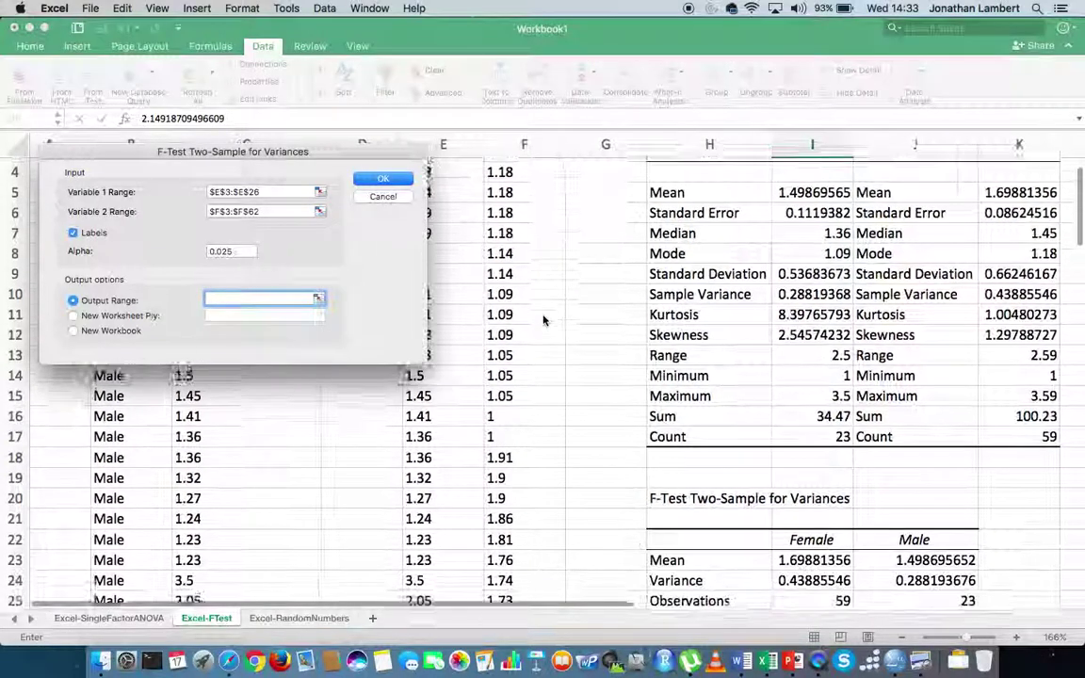
{"action": "scroll", "coordinate": [488, 282], "scroll_direction": "down", "scroll_amount": 4}
{"action": "scroll", "coordinate": [487, 282], "scroll_direction": "down", "scroll_amount": 3}
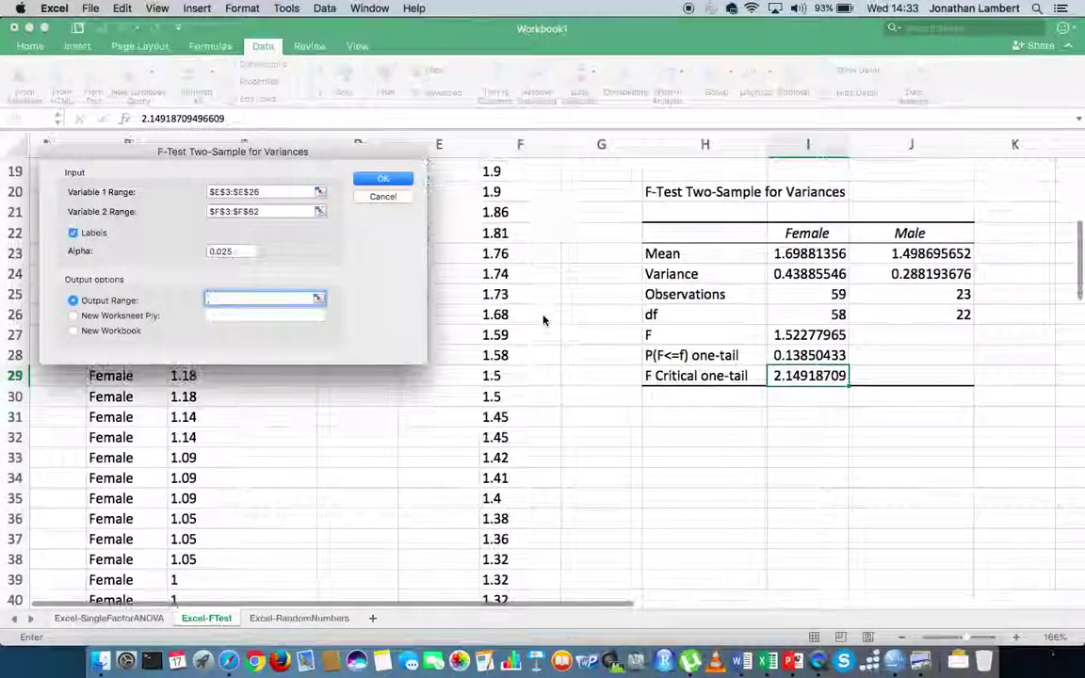
{"action": "left_click", "coordinate": [674, 435]}
- Run the Male-first F-test and scroll to the new table at H32
{"action": "left_click", "coordinate": [420, 305]}
{"action": "left_click", "coordinate": [381, 179]}
{"action": "scroll", "coordinate": [471, 321], "scroll_direction": "down", "scroll_amount": 2}
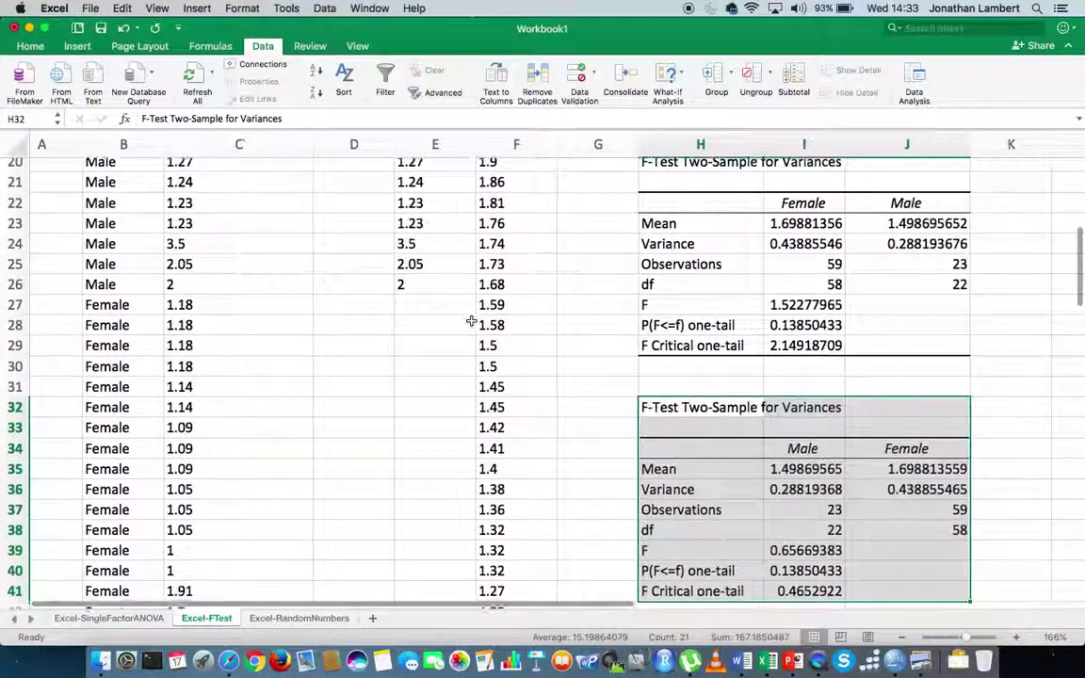
{"action": "scroll", "coordinate": [471, 321], "scroll_direction": "down", "scroll_amount": 1}
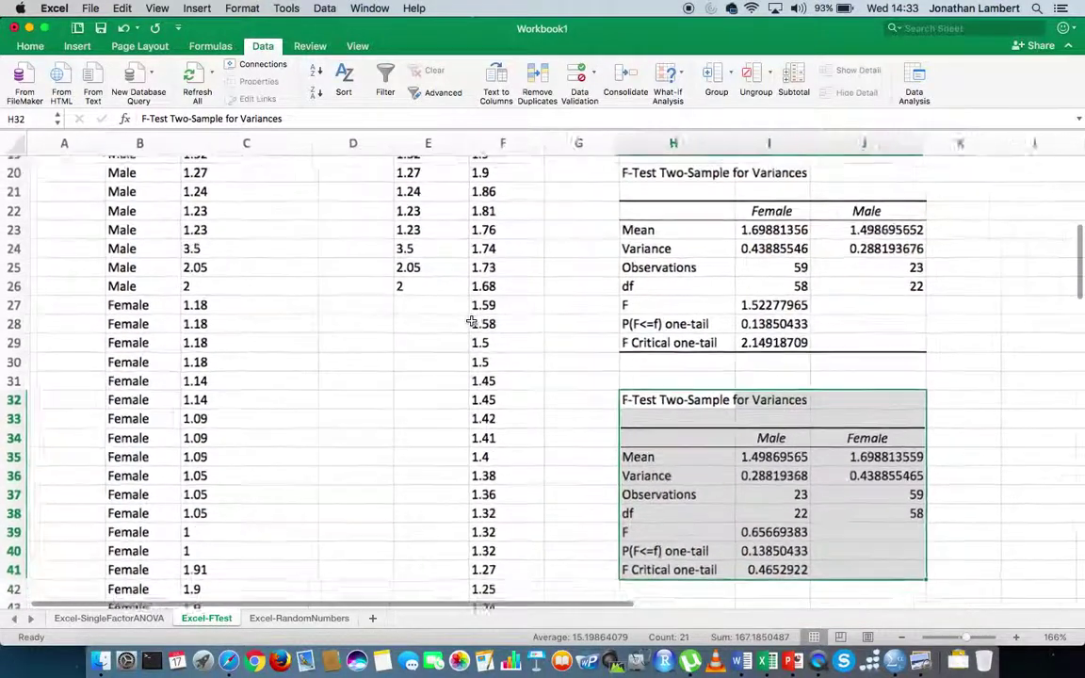
{"action": "scroll", "coordinate": [470, 321], "scroll_direction": "down", "scroll_amount": 1}
{"action": "scroll", "coordinate": [471, 321], "scroll_direction": "down", "scroll_amount": 1}
{"action": "scroll", "coordinate": [471, 322], "scroll_direction": "down", "scroll_amount": 1}
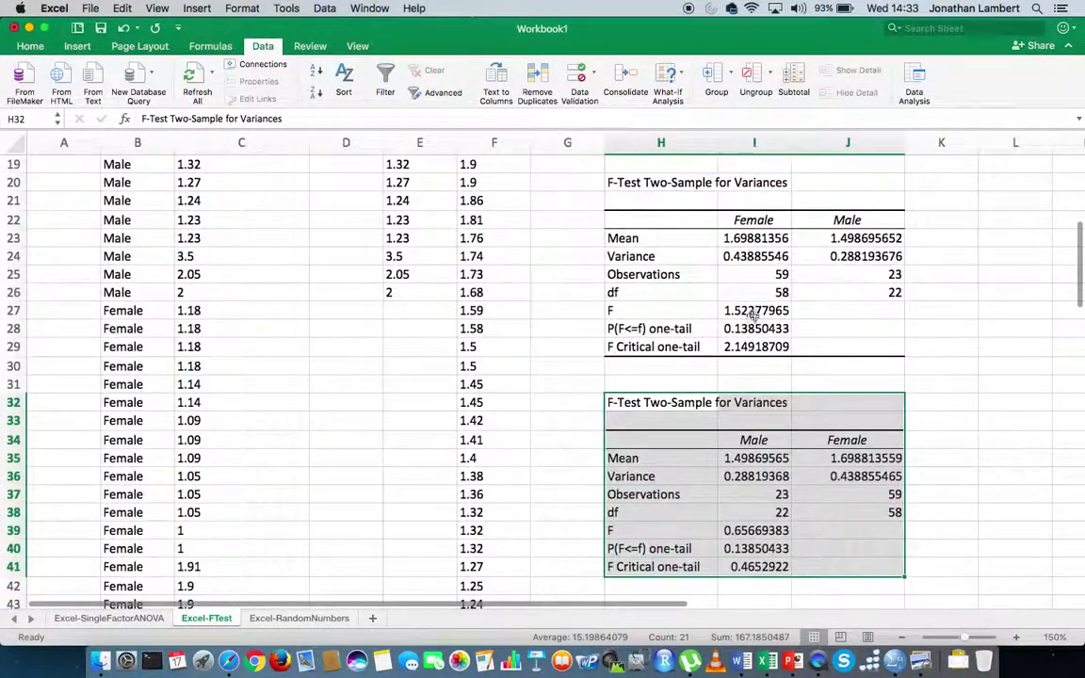
{"action": "left_click", "coordinate": [963, 326]}
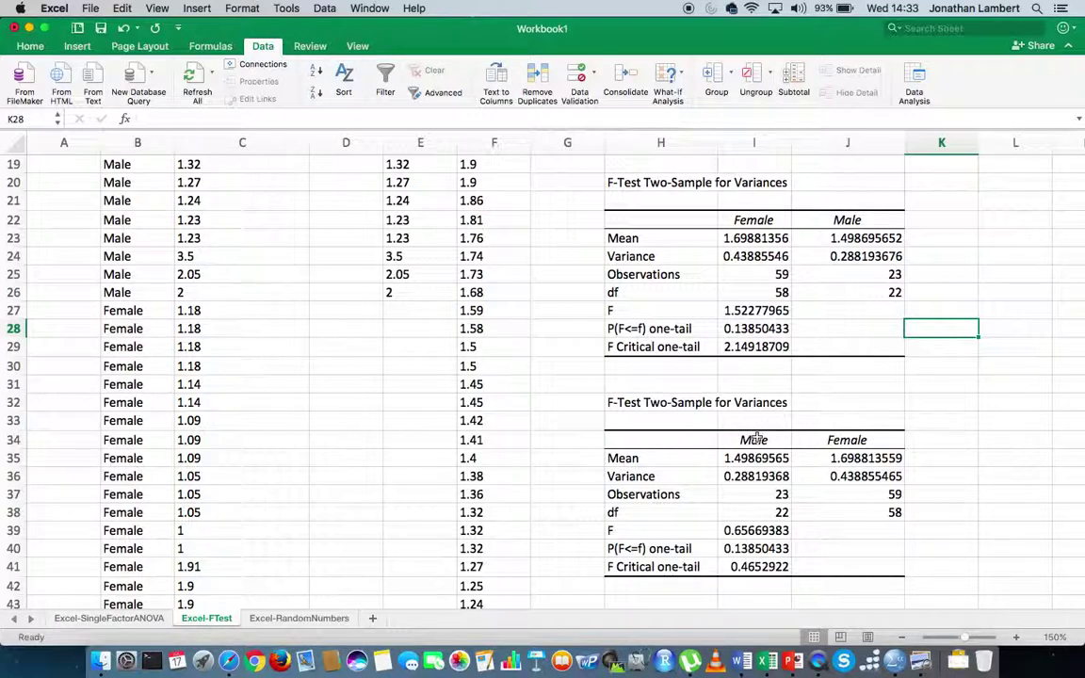
- Inspect the new table's variances, F of 0.65669383 and F Critical of 0.4652922
{"action": "left_click", "coordinate": [841, 439]}
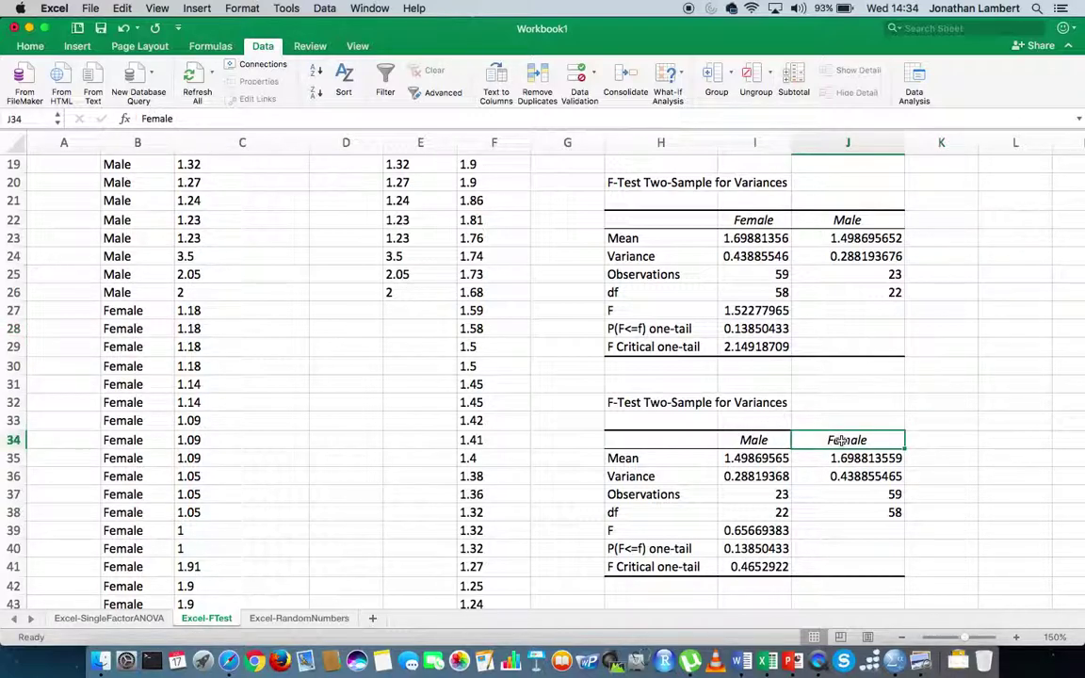
{"action": "left_click", "coordinate": [630, 533]}
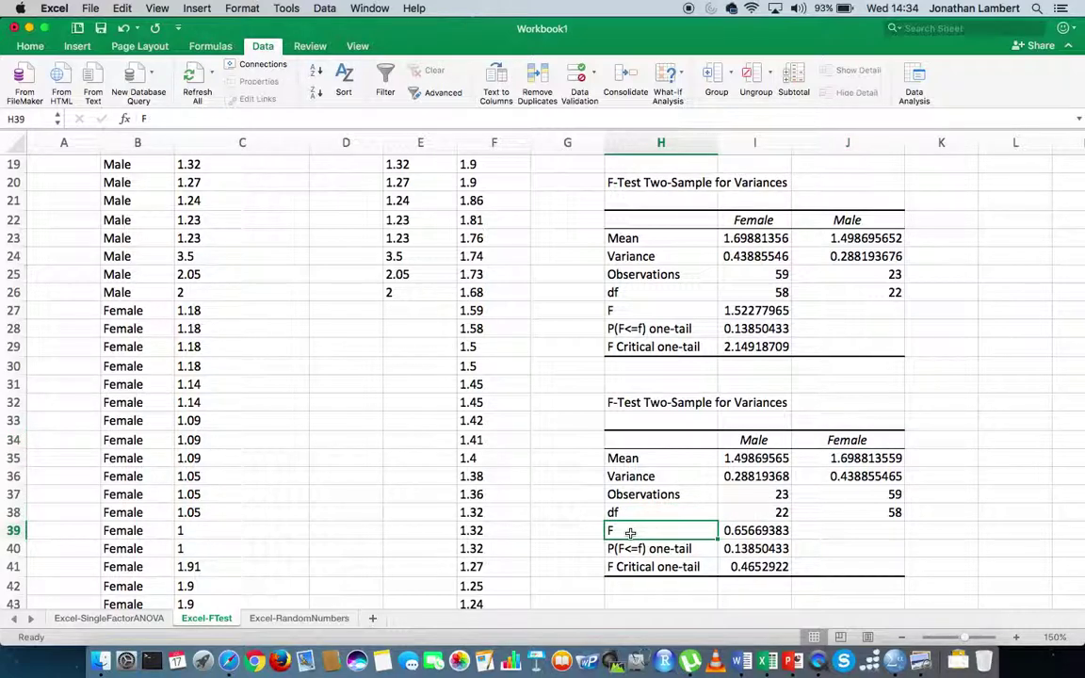
{"action": "left_click", "coordinate": [754, 476]}
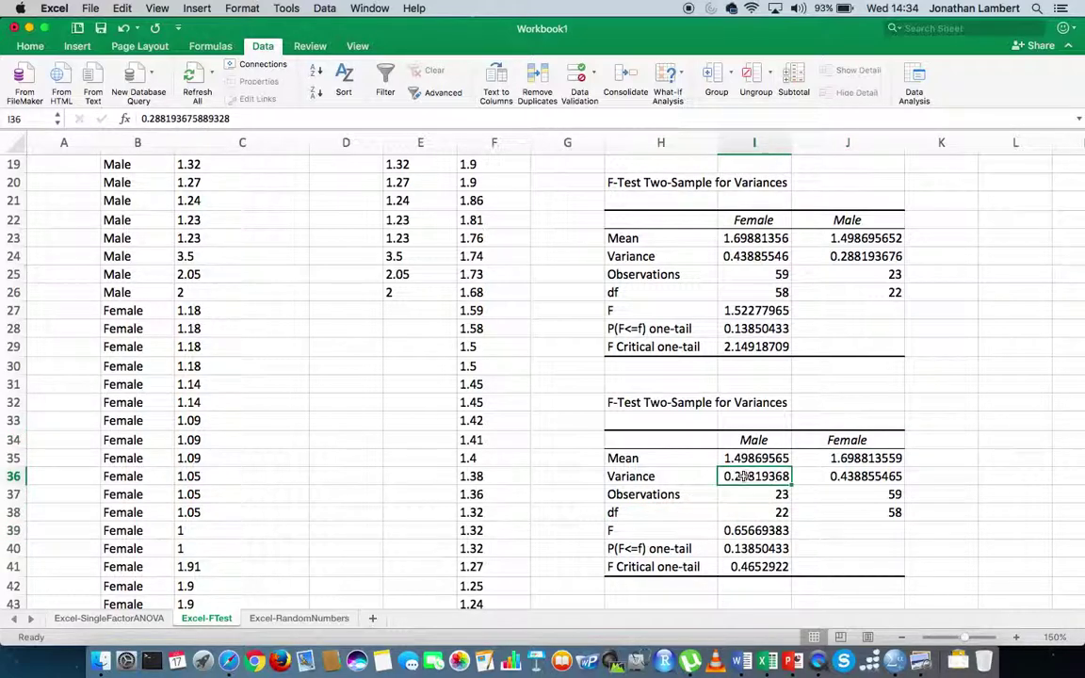
{"action": "left_click", "coordinate": [846, 477]}
{"action": "left_click", "coordinate": [739, 532]}
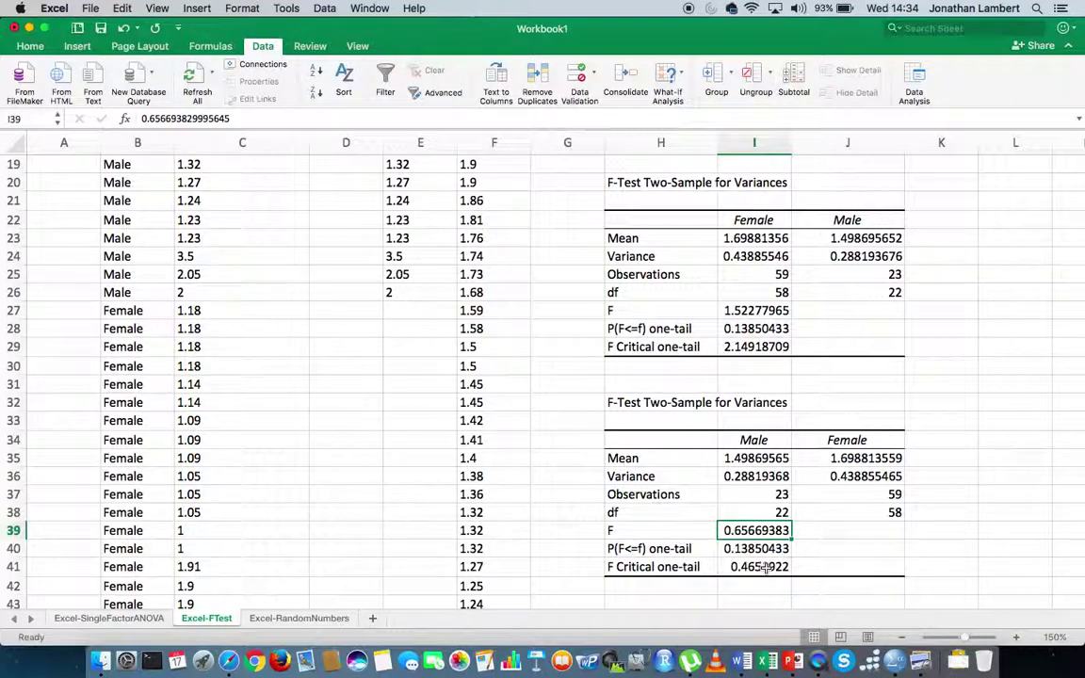
{"action": "left_click", "coordinate": [765, 566]}
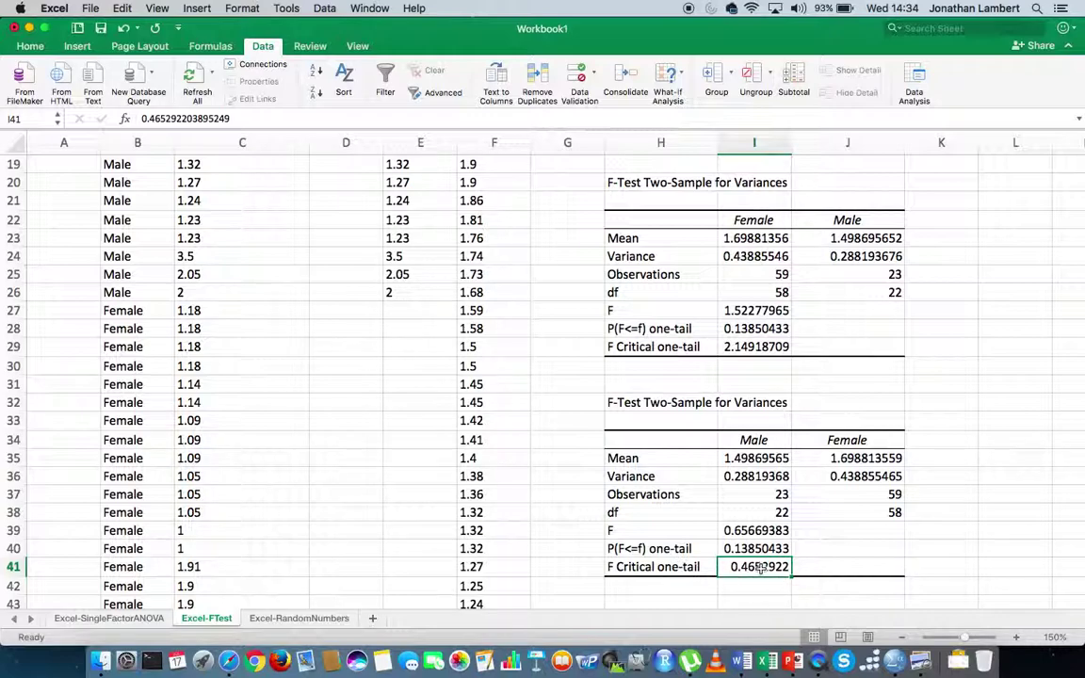
{"action": "left_click", "coordinate": [921, 665]}
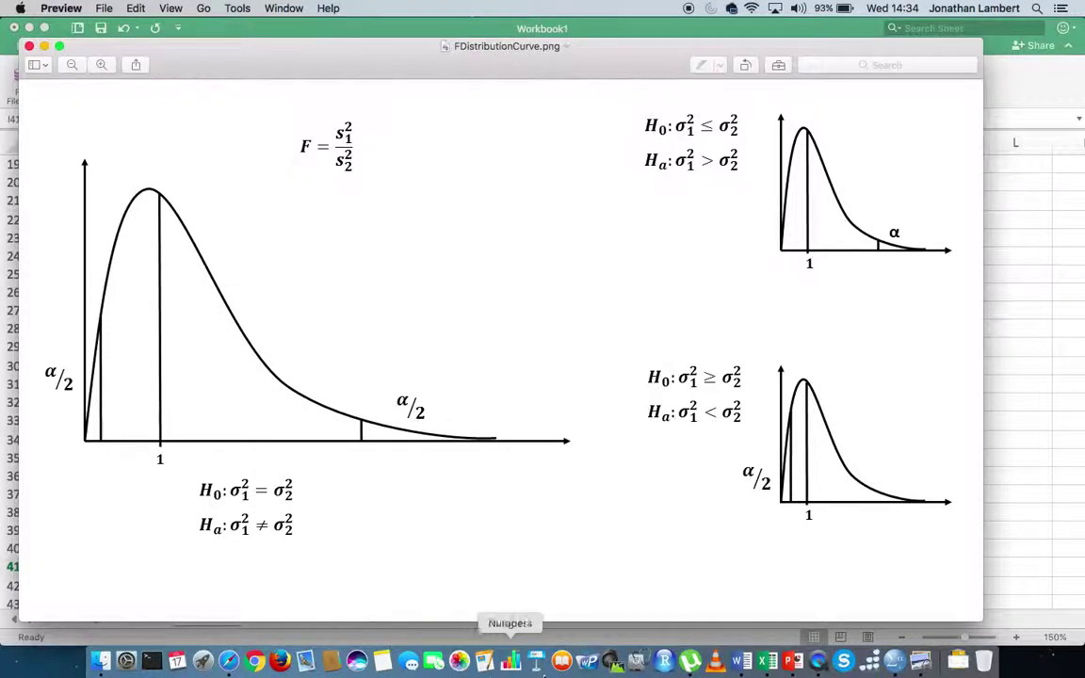
{"action": "left_click", "coordinate": [768, 662]}
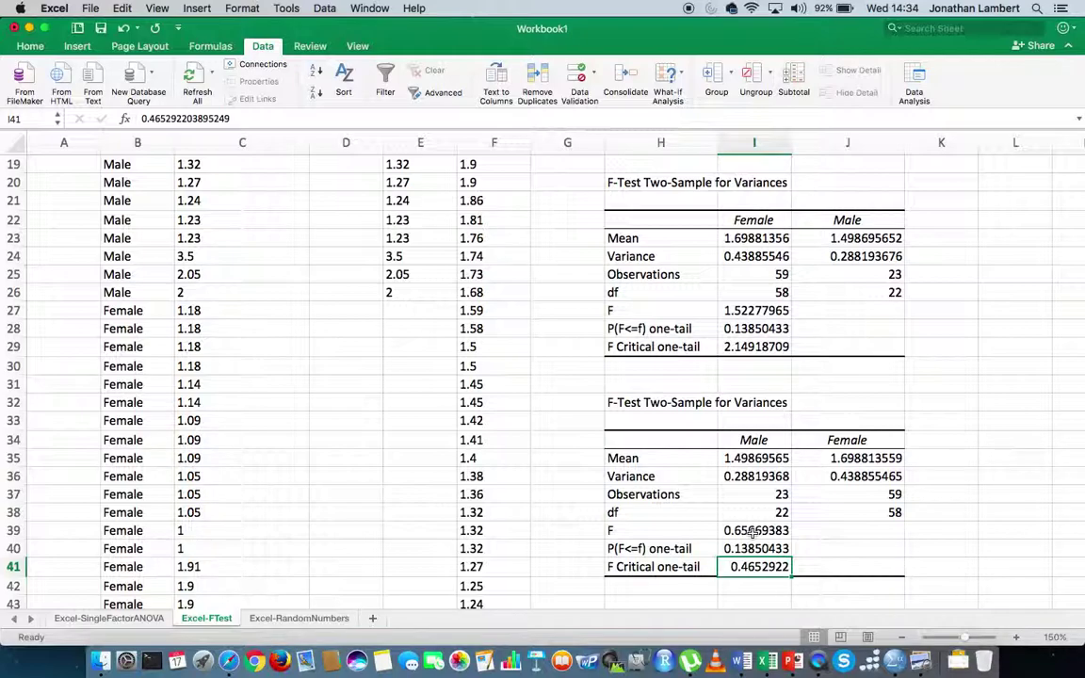
{"action": "left_click", "coordinate": [920, 662]}
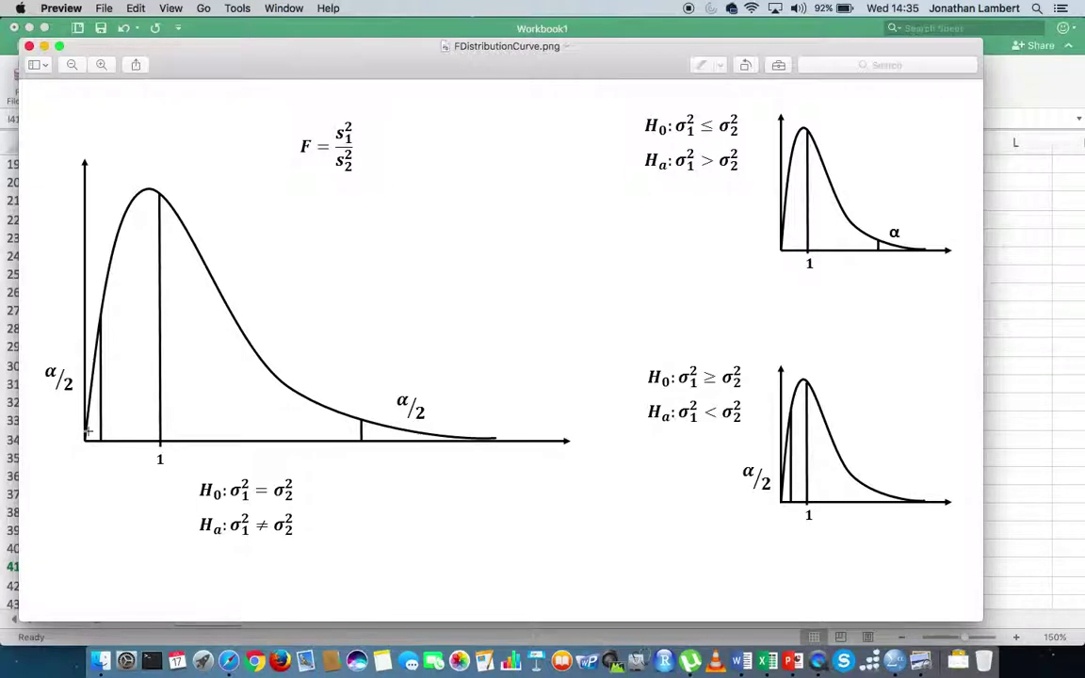
{"action": "left_click", "coordinate": [44, 46]}
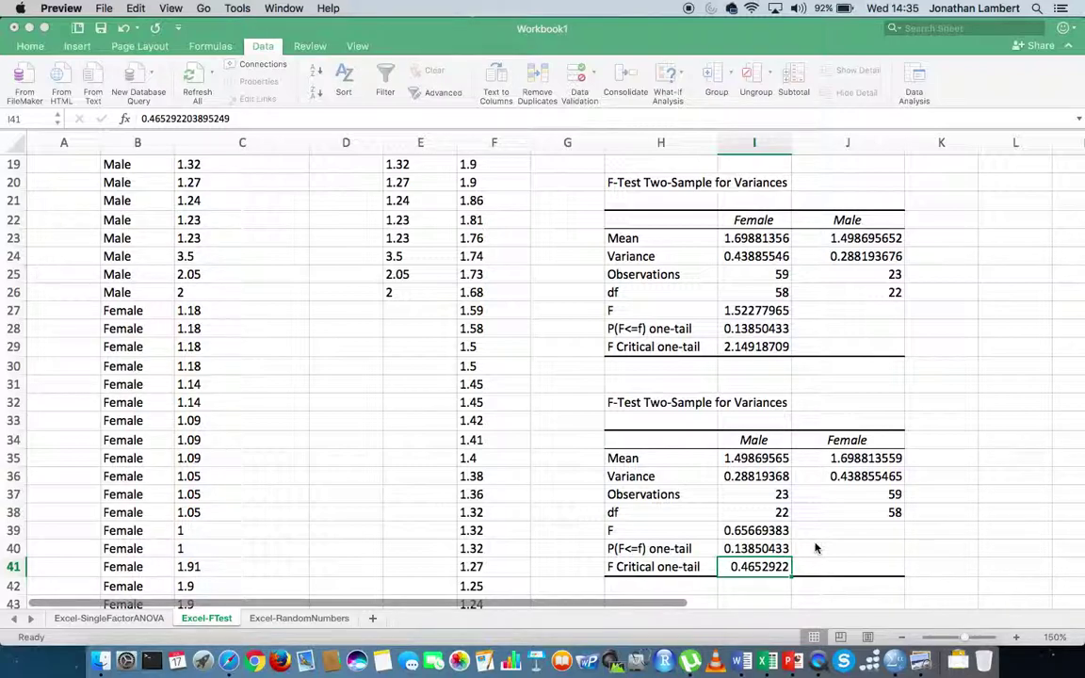
{"action": "left_click", "coordinate": [747, 311]}
{"action": "left_click", "coordinate": [730, 311]}
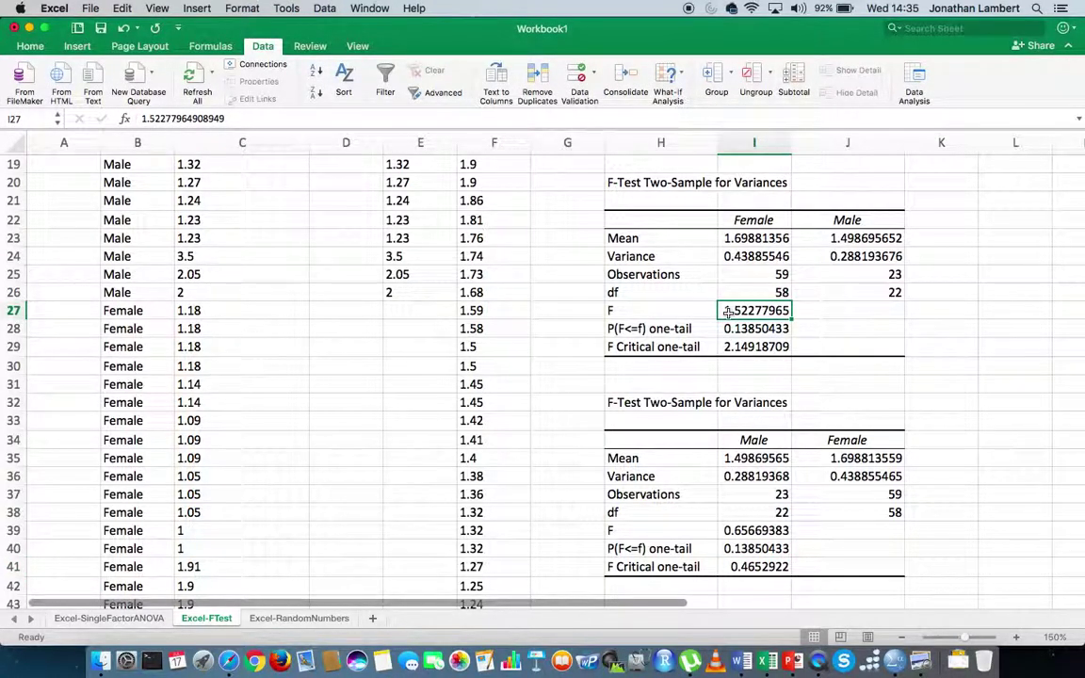
{"action": "left_click", "coordinate": [746, 531]}
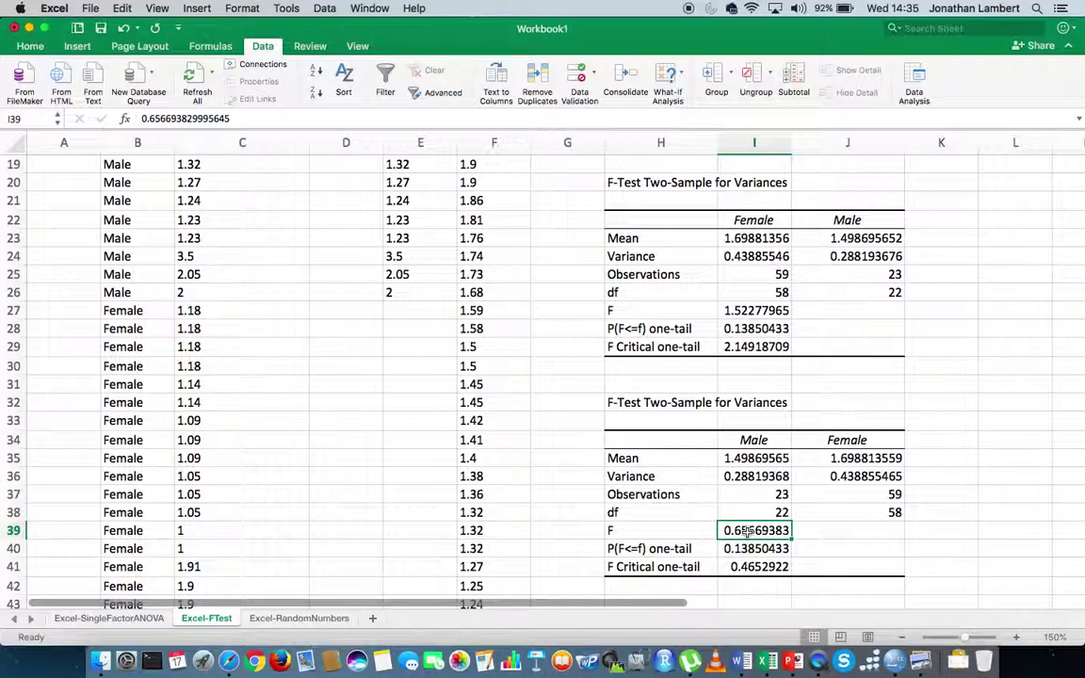
- Bring the FDistributionCurve.png diagram back up from Preview's Dock icon
{"action": "left_click", "coordinate": [920, 661]}
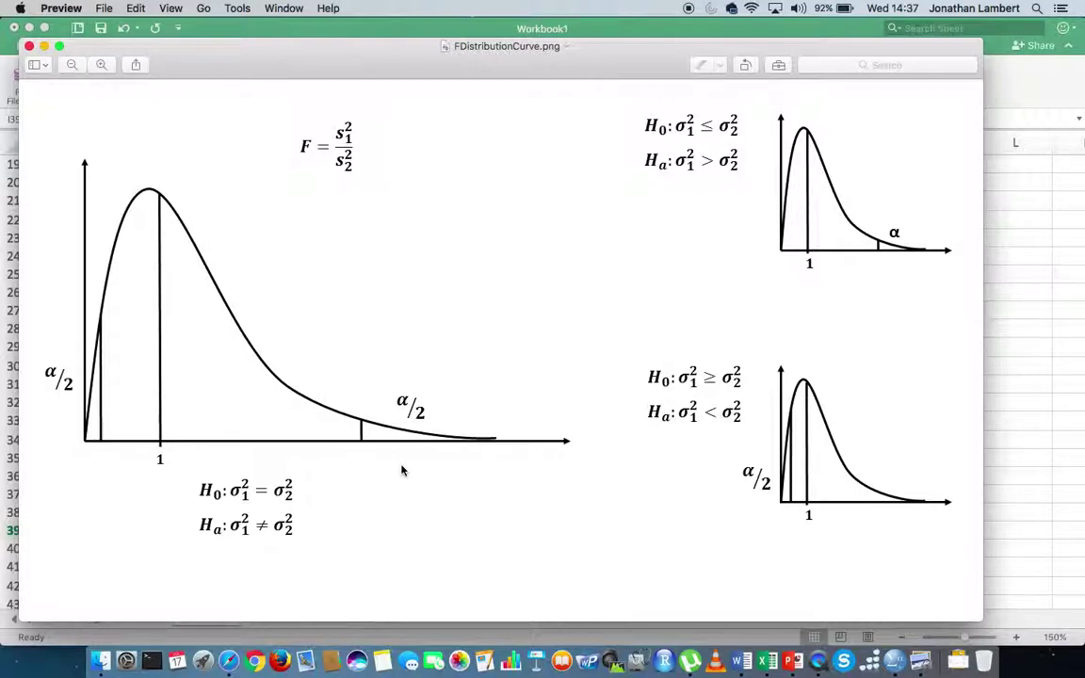
- Minimize the diagram and compare Female and Male variances across both F-Test tables
{"action": "left_click", "coordinate": [44, 47]}
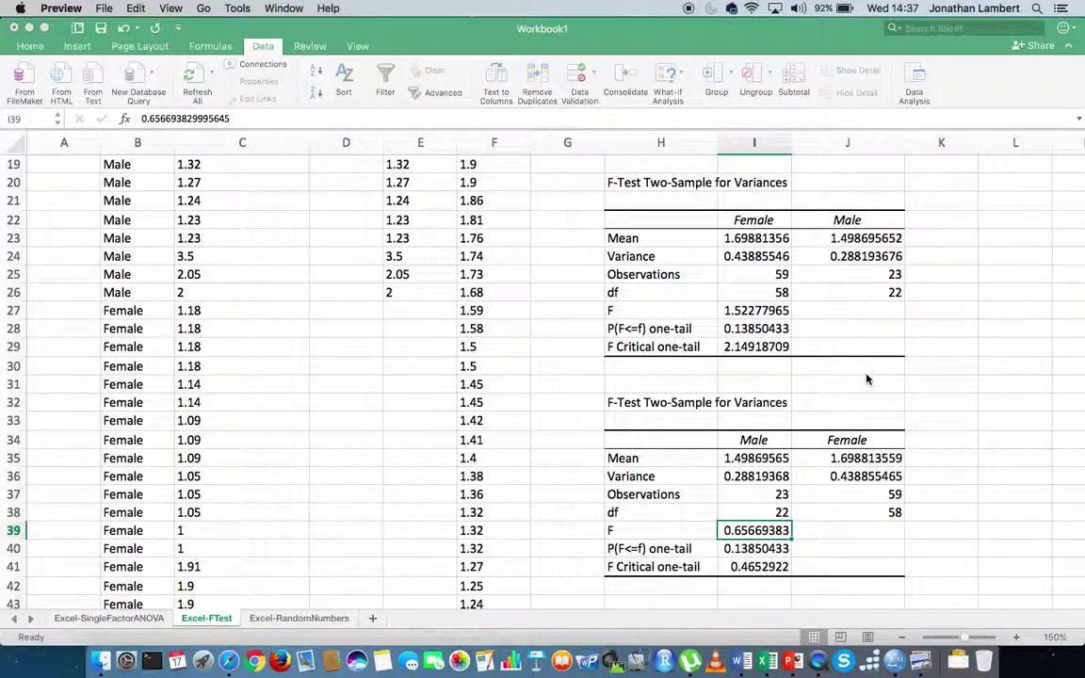
{"action": "left_click", "coordinate": [755, 263]}
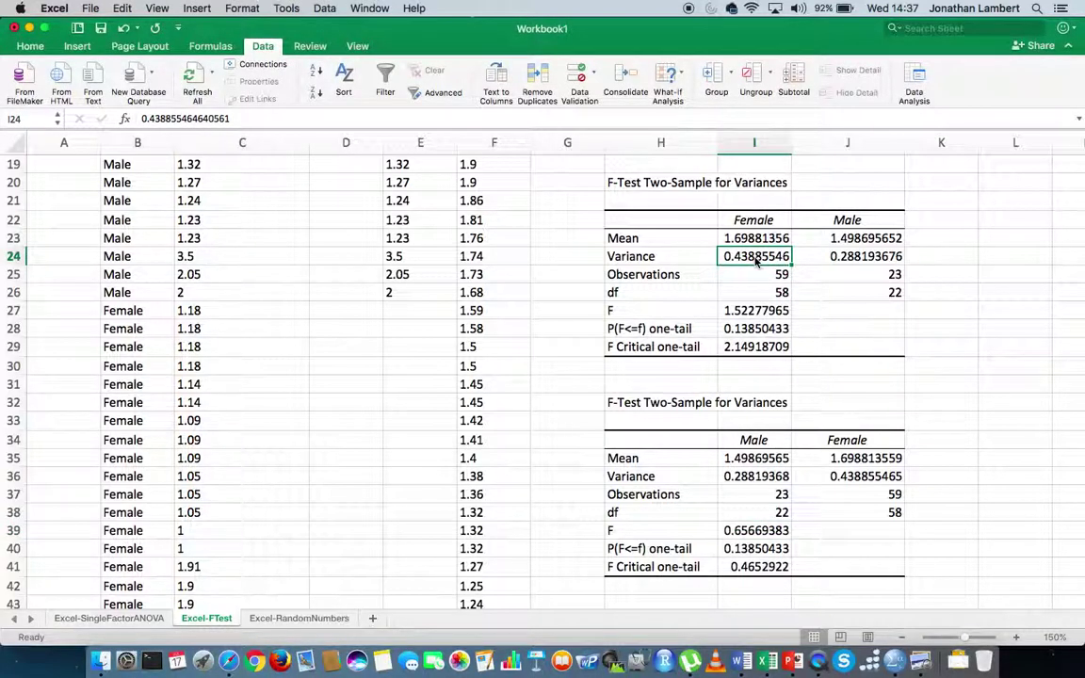
{"action": "left_click", "coordinate": [848, 257]}
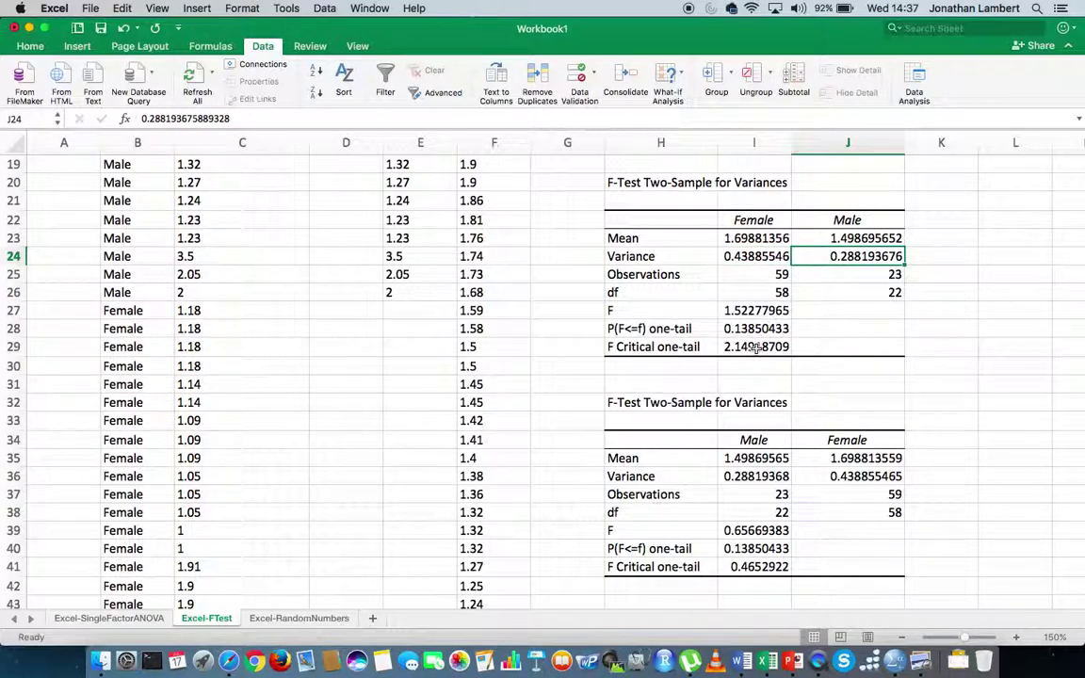
{"action": "left_click", "coordinate": [756, 478]}
{"action": "left_click", "coordinate": [843, 478]}
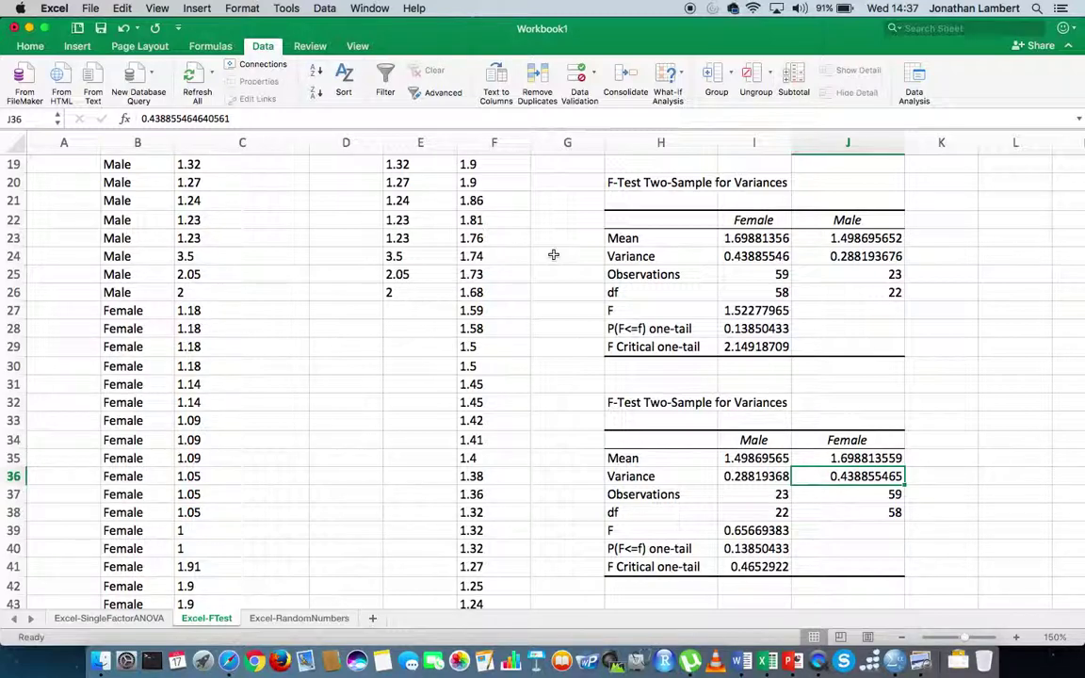
{"action": "left_click", "coordinate": [923, 83]}
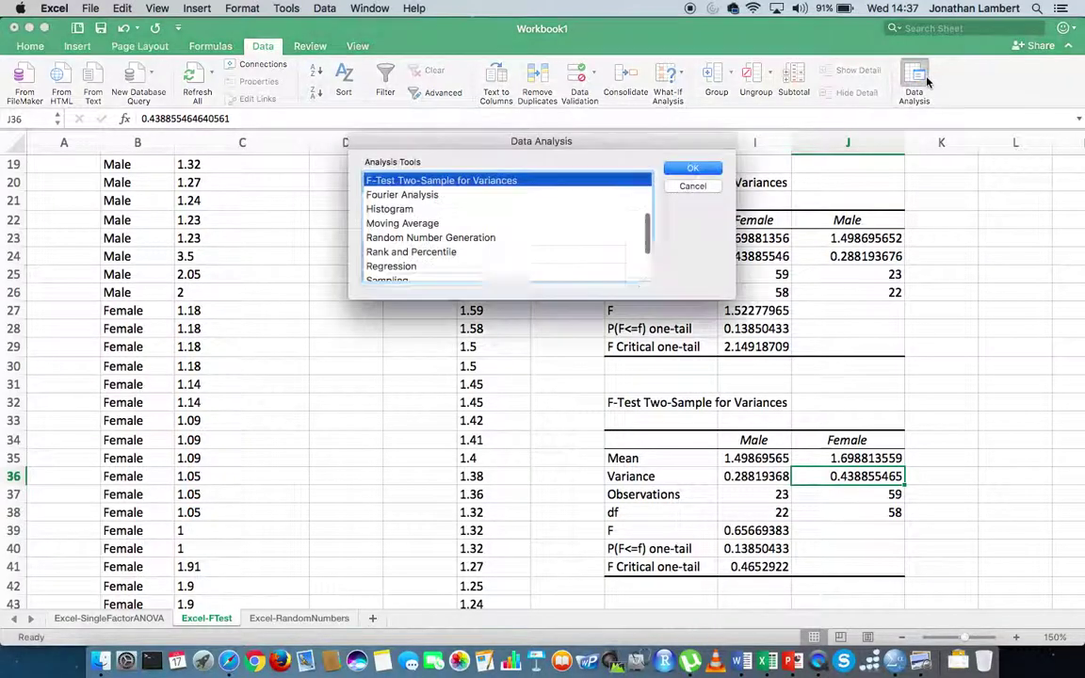
{"action": "left_click", "coordinate": [687, 168]}
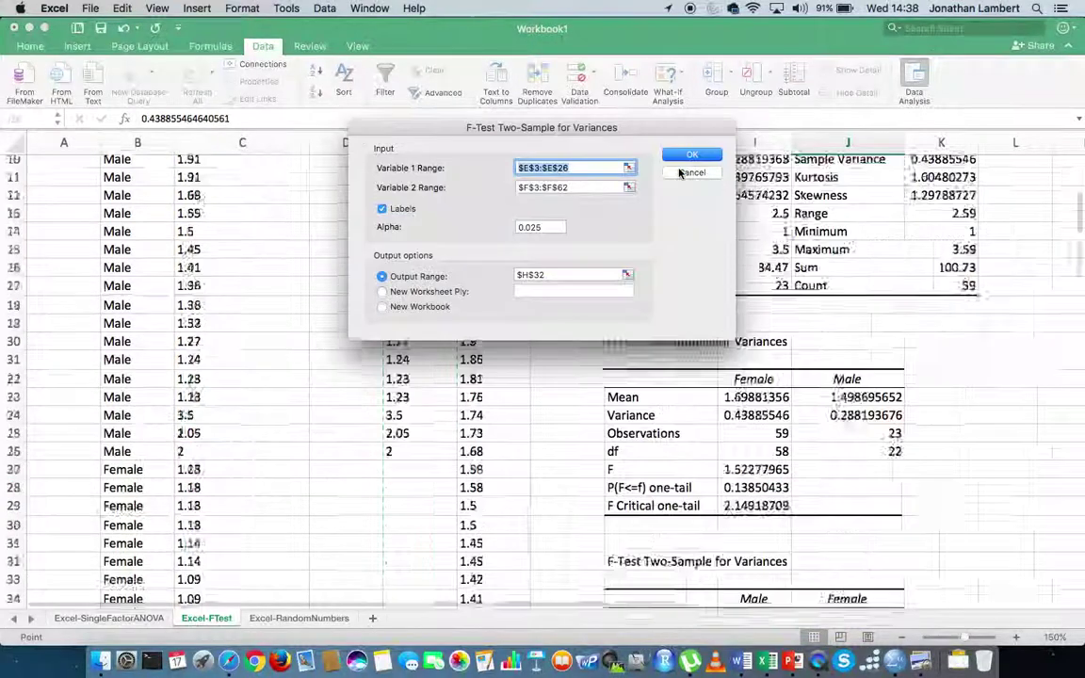
{"action": "left_click", "coordinate": [546, 227]}
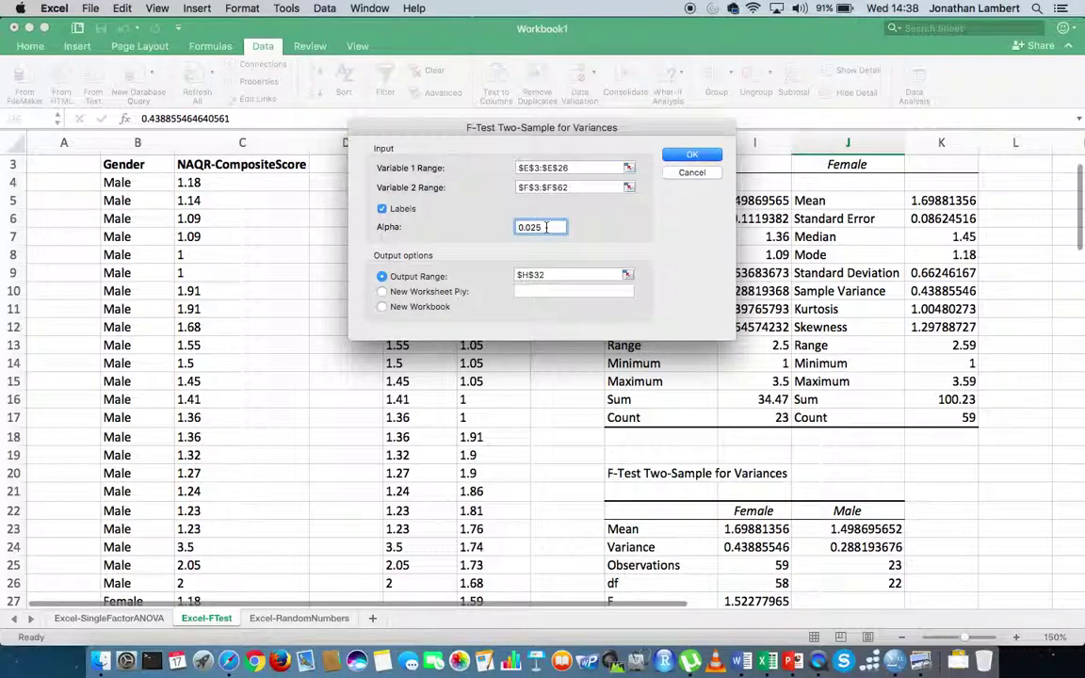
{"action": "left_click", "coordinate": [692, 172]}
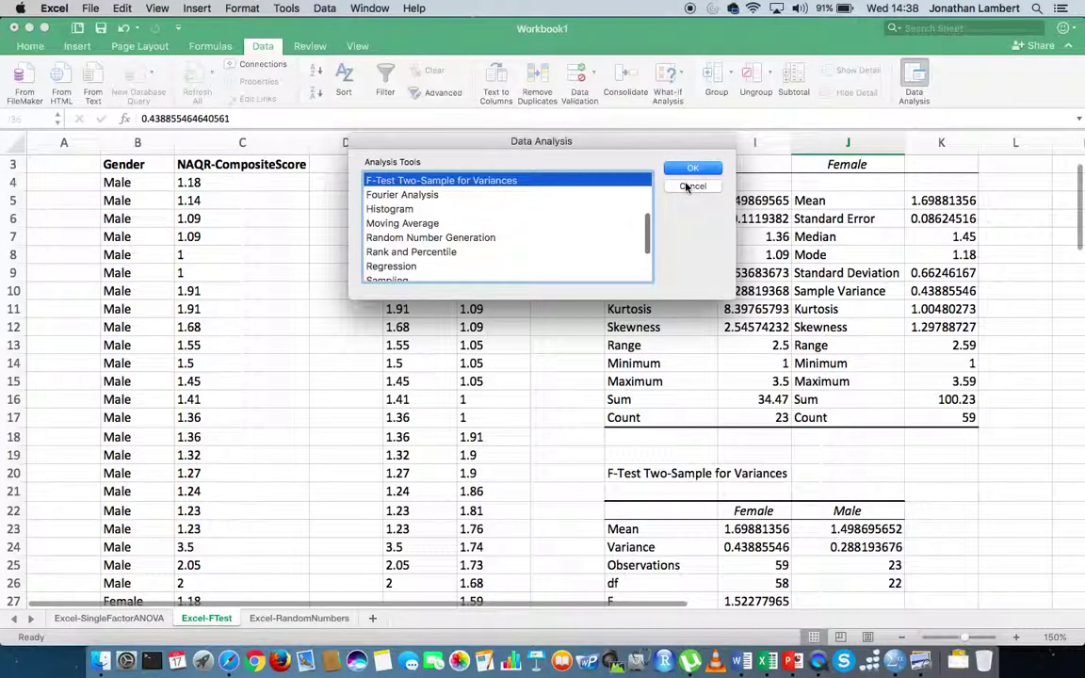
- Cancel the Data Analysis list and scroll through both F-Test tables
{"action": "left_click", "coordinate": [691, 185]}
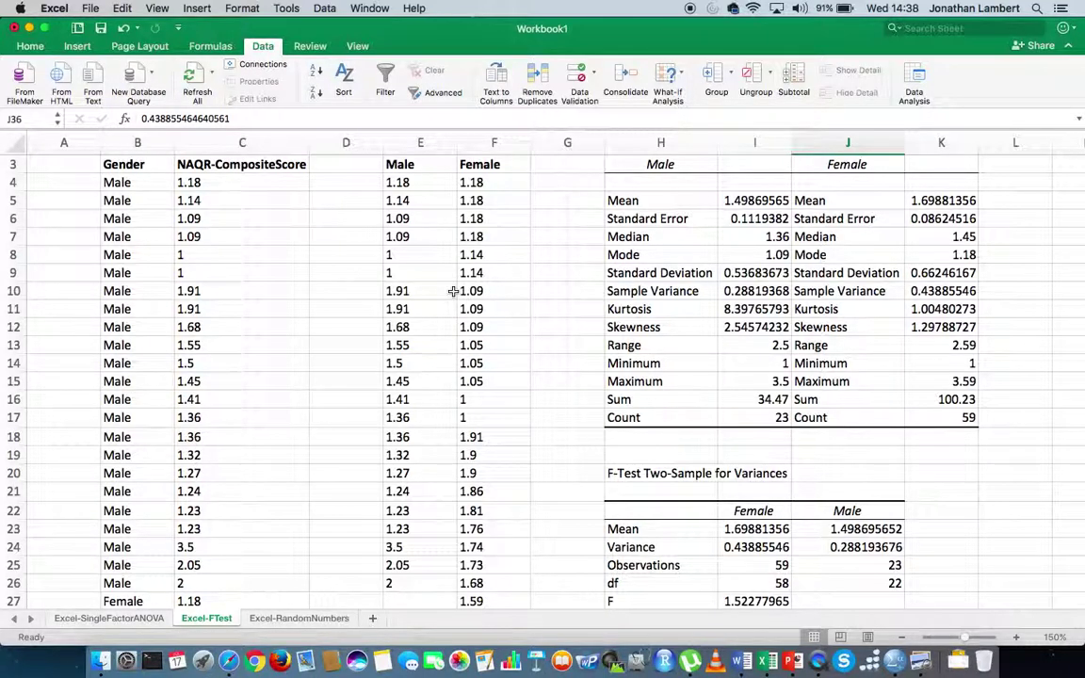
{"action": "scroll", "coordinate": [452, 291], "scroll_direction": "down", "scroll_amount": 1}
{"action": "scroll", "coordinate": [453, 291], "scroll_direction": "down", "scroll_amount": 2}
{"action": "scroll", "coordinate": [453, 291], "scroll_direction": "down", "scroll_amount": 1}
{"action": "scroll", "coordinate": [453, 291], "scroll_direction": "down", "scroll_amount": 1}
{"action": "scroll", "coordinate": [453, 291], "scroll_direction": "up", "scroll_amount": 4}
{"action": "scroll", "coordinate": [453, 291], "scroll_direction": "up", "scroll_amount": 1}
{"action": "scroll", "coordinate": [453, 293], "scroll_direction": "down", "scroll_amount": 1}
{"action": "scroll", "coordinate": [453, 295], "scroll_direction": "up", "scroll_amount": 1}
{"action": "scroll", "coordinate": [453, 295], "scroll_direction": "down", "scroll_amount": 1}
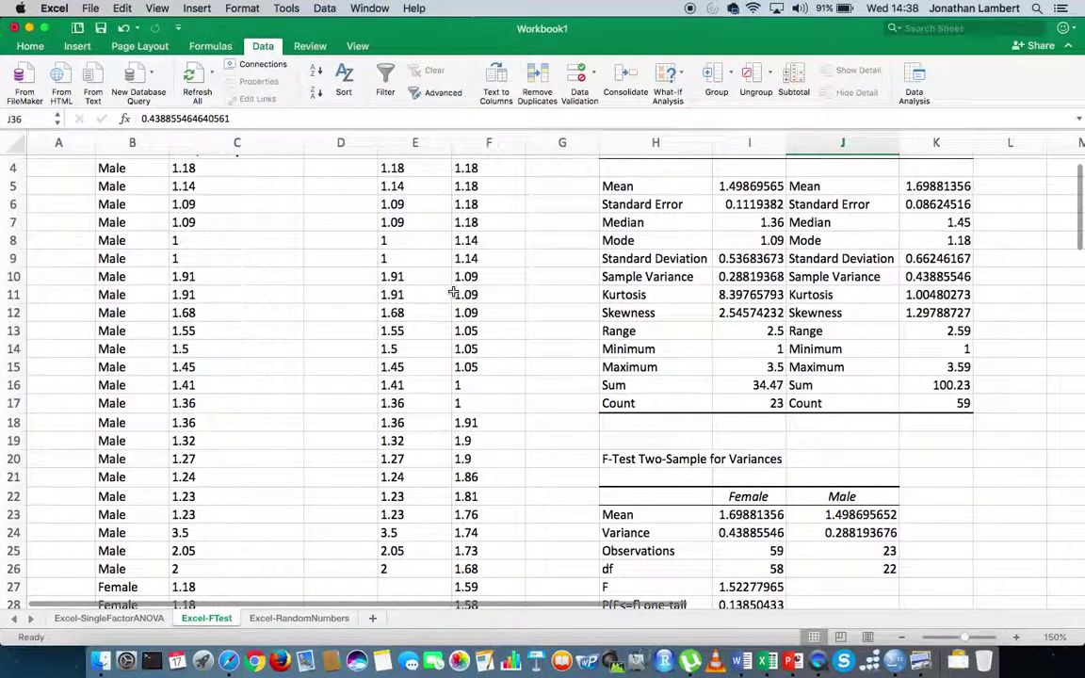
{"action": "scroll", "coordinate": [453, 293], "scroll_direction": "down", "scroll_amount": 1}
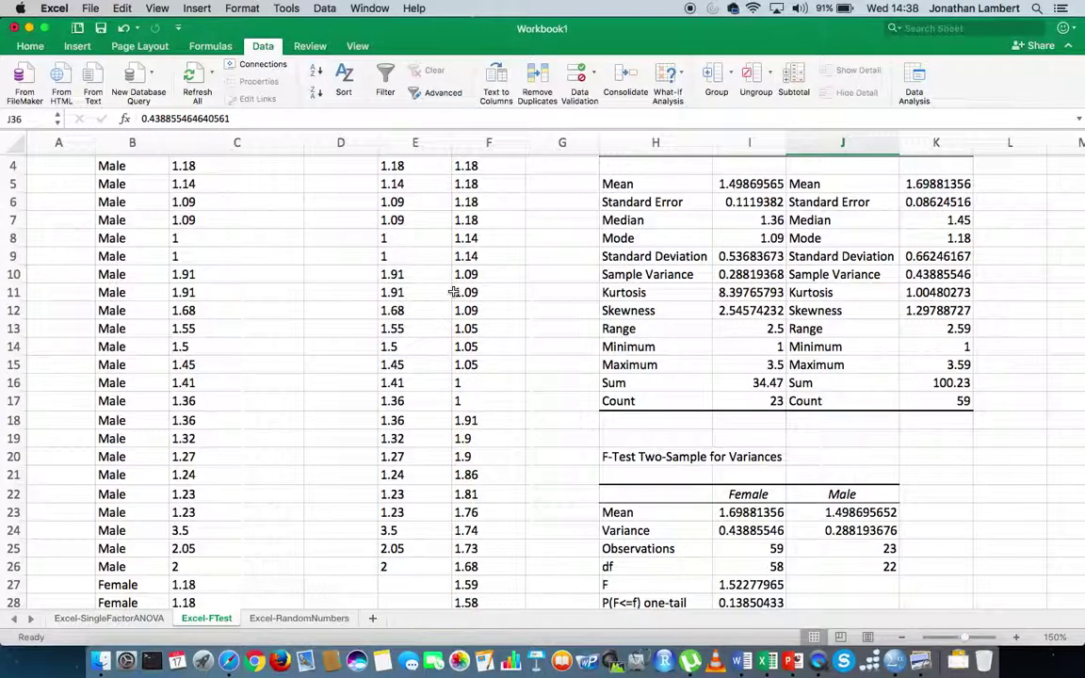
{"action": "scroll", "coordinate": [453, 292], "scroll_direction": "up", "scroll_amount": 1}
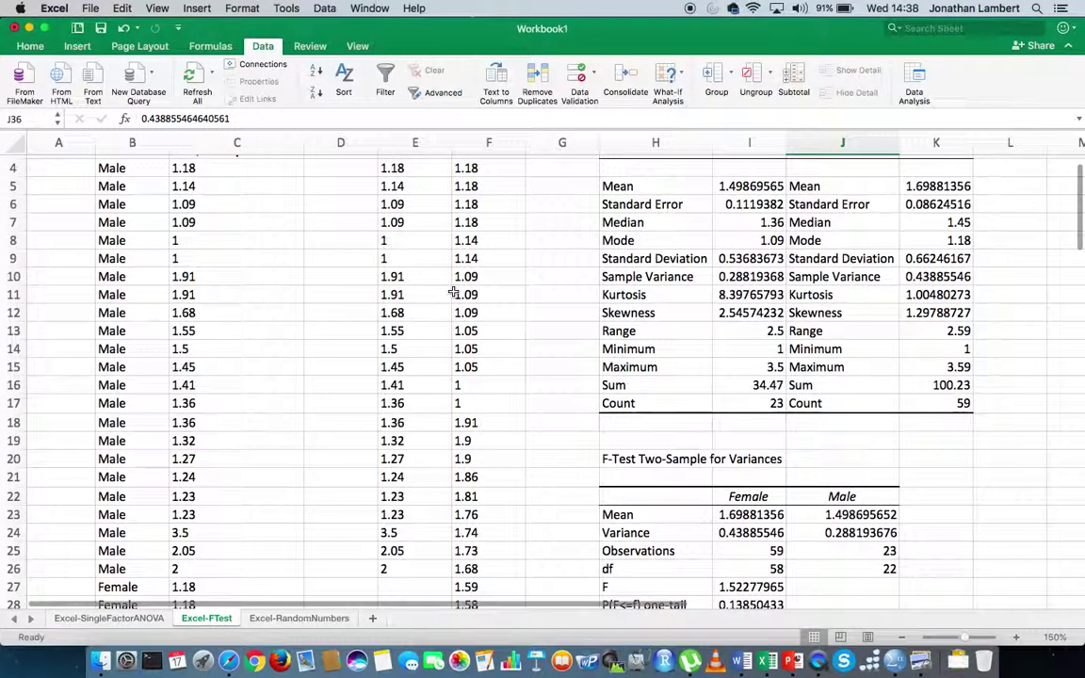